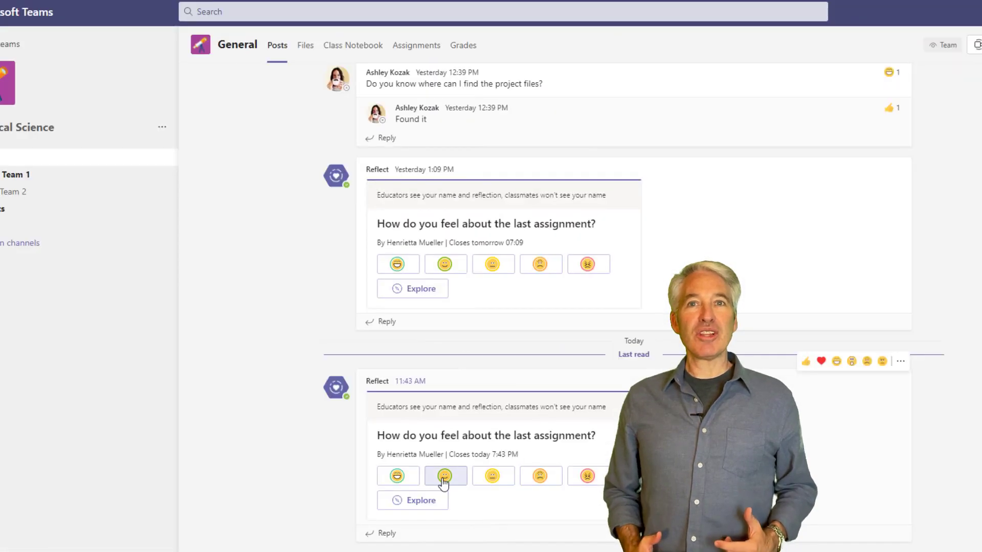
- Answer the Reflect check-in about the last assignment with the smiling emoji and show more emotion names
{"action": "left_click", "coordinate": [445, 475]}
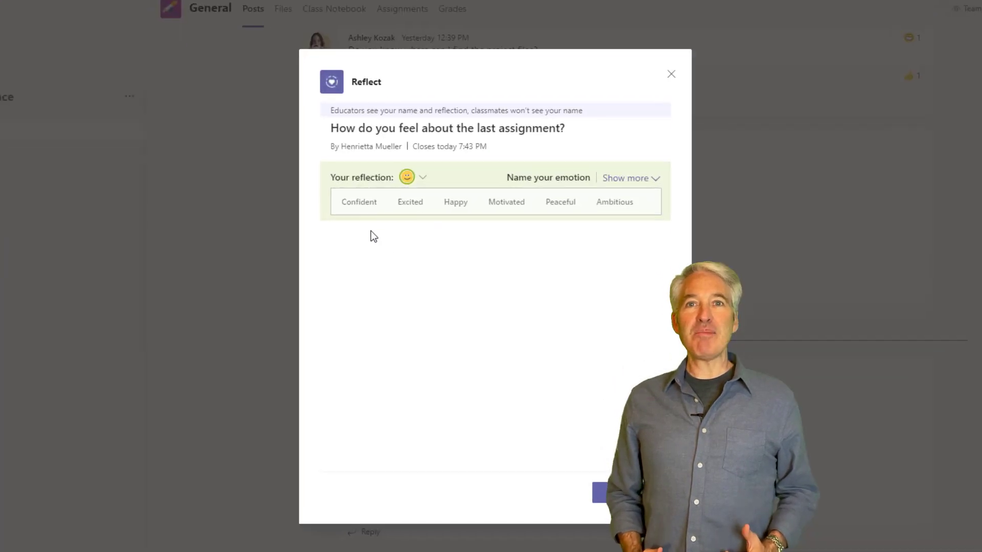
{"action": "left_click", "coordinate": [637, 181]}
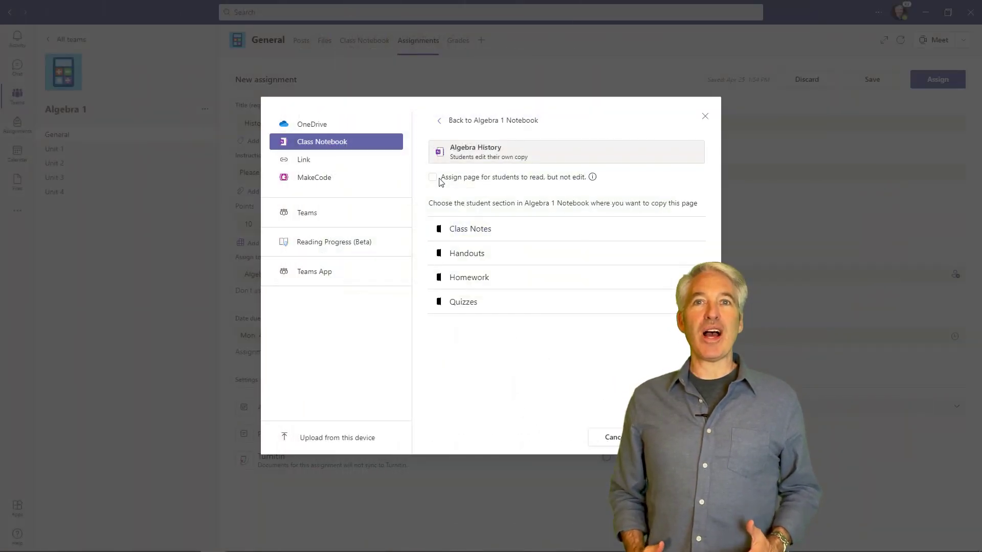
{"action": "mouse_move", "coordinate": [591, 179]}
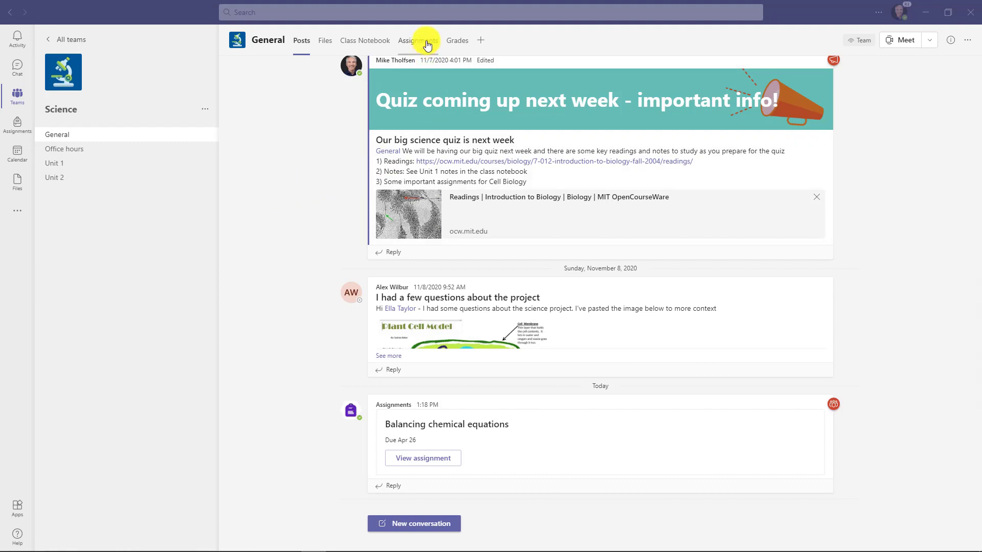
- Create a Science assignment titled "Human Skeleton" with instructions "Please fill out all the names fo the bones on the attached image", 10 points, due 5:00 PM
{"action": "left_click", "coordinate": [427, 45]}
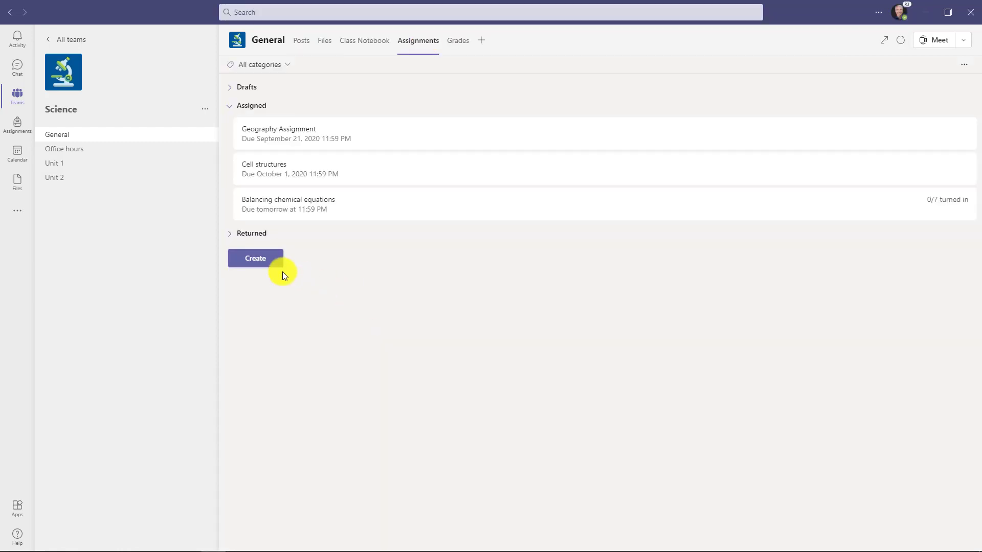
{"action": "left_click", "coordinate": [272, 264]}
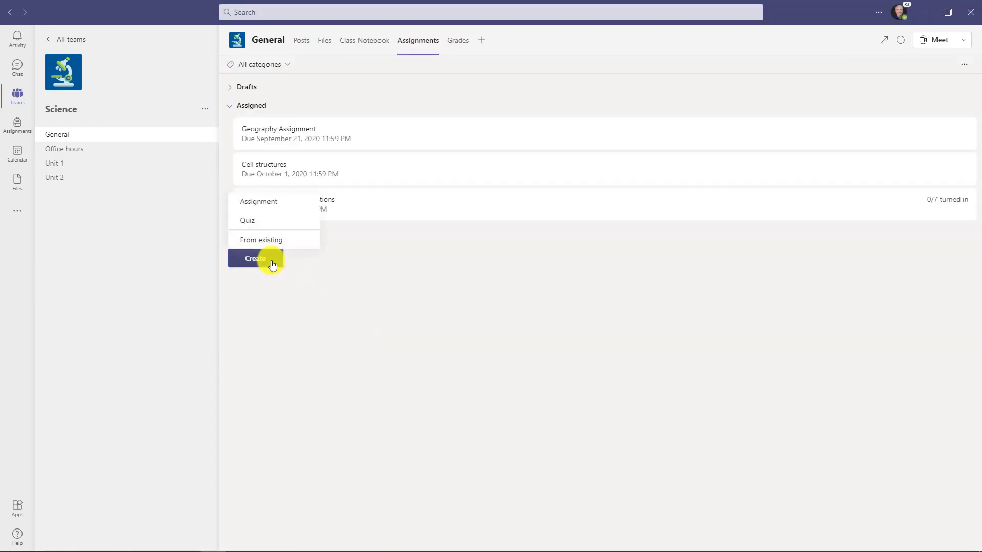
{"action": "left_click", "coordinate": [292, 206]}
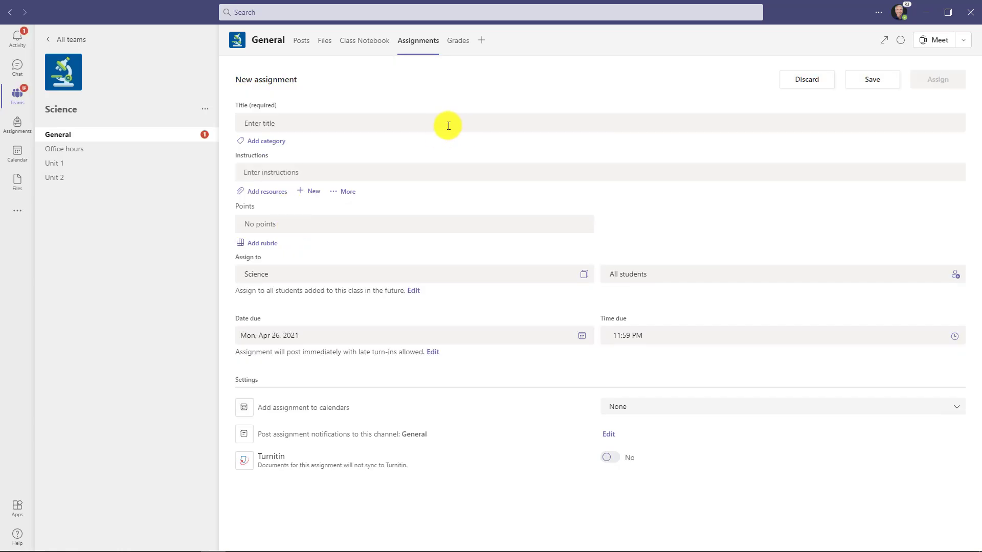
{"action": "left_click", "coordinate": [434, 123]}
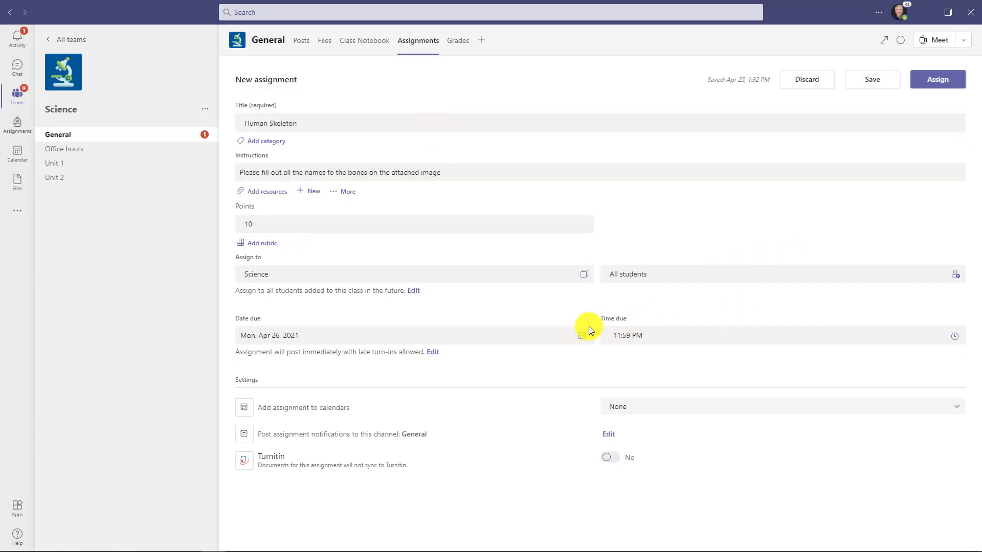
{"action": "left_click_drag", "start_coordinate": [613, 335], "coordinate": [662, 334]}
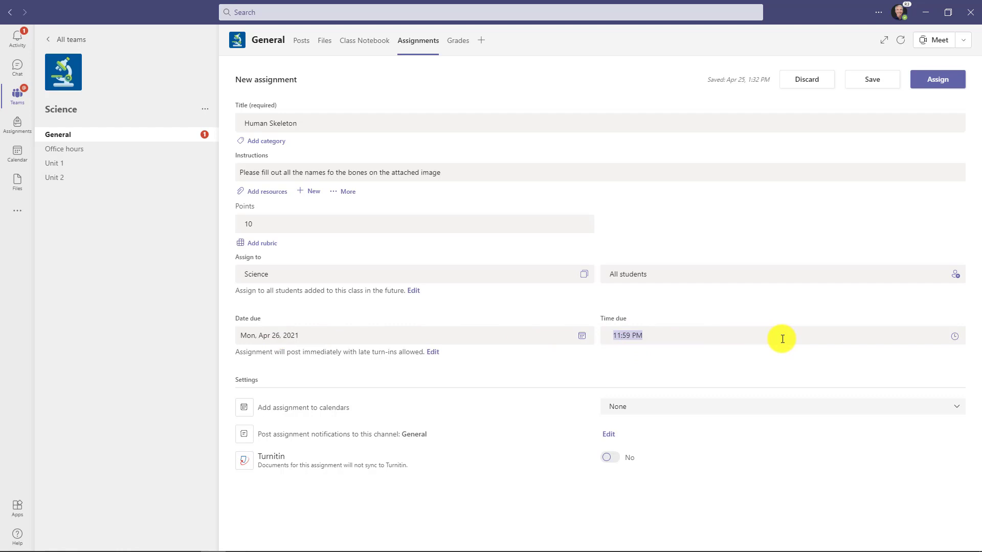
{"action": "type", "text": "5:00 PM"}
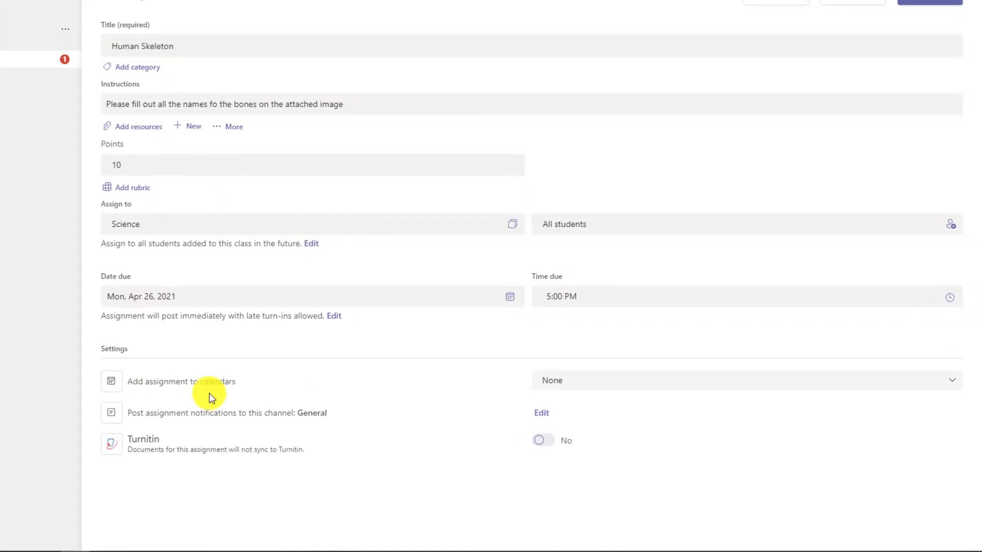
- Add the Human Skeleton assignment to the calendars of "Students and me" and assign it
{"action": "left_click", "coordinate": [813, 385]}
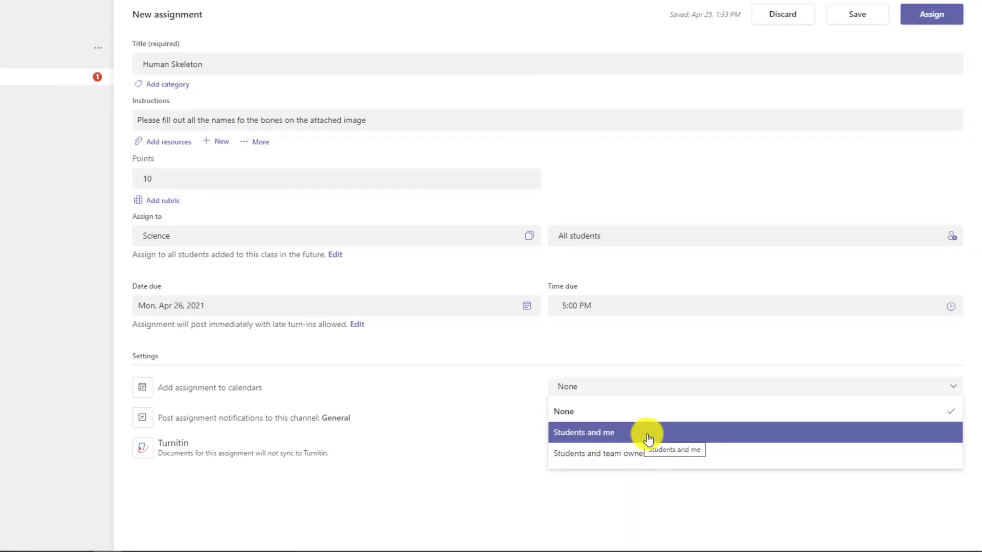
{"action": "left_click", "coordinate": [649, 438]}
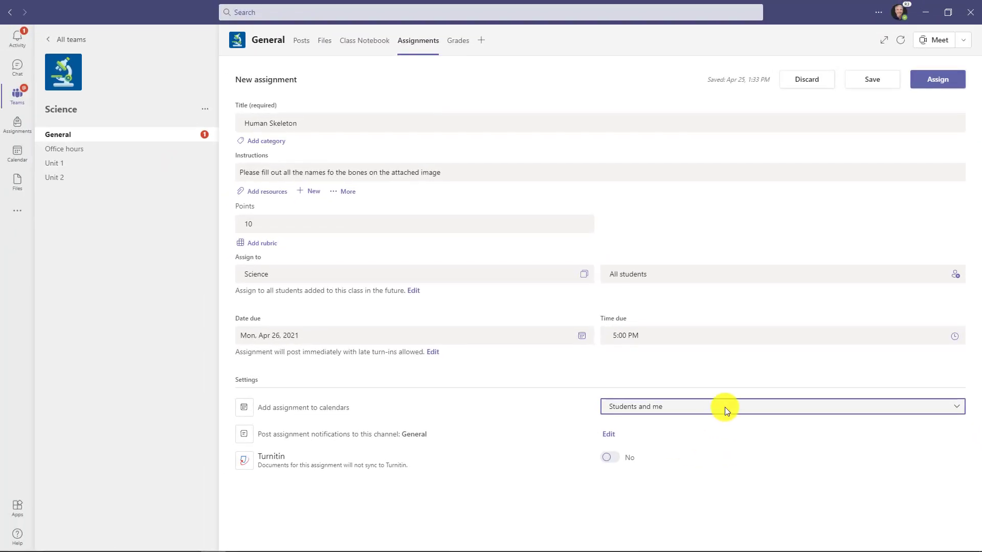
{"action": "left_click", "coordinate": [944, 81]}
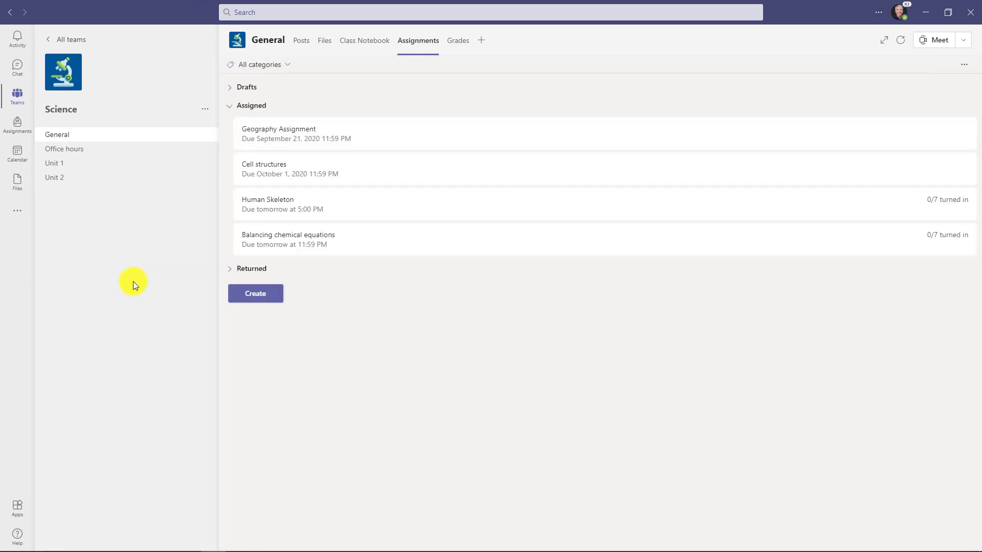
- Open the Human Skeleton event on April 26 in the teacher's calendar and view its assignment
{"action": "left_click", "coordinate": [17, 153]}
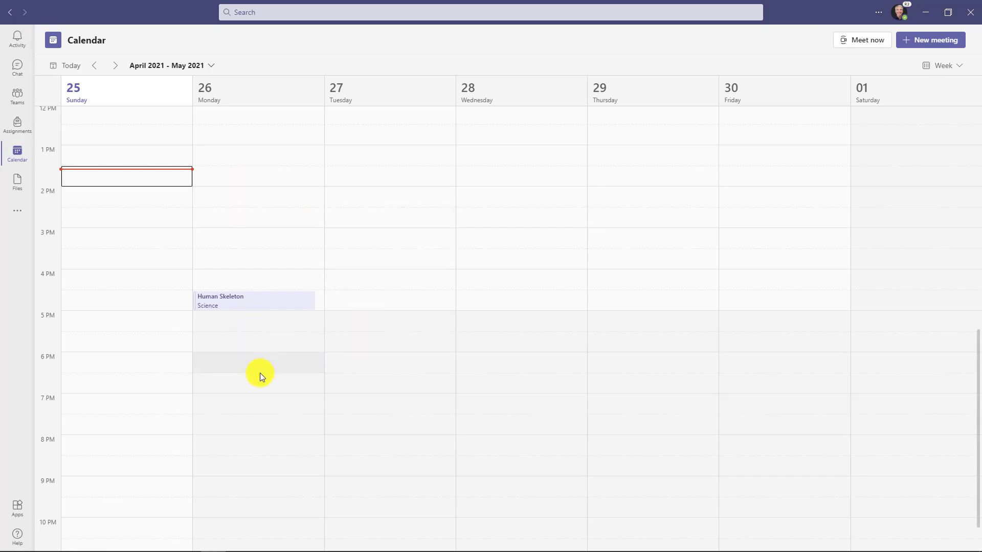
{"action": "double_click", "coordinate": [218, 302]}
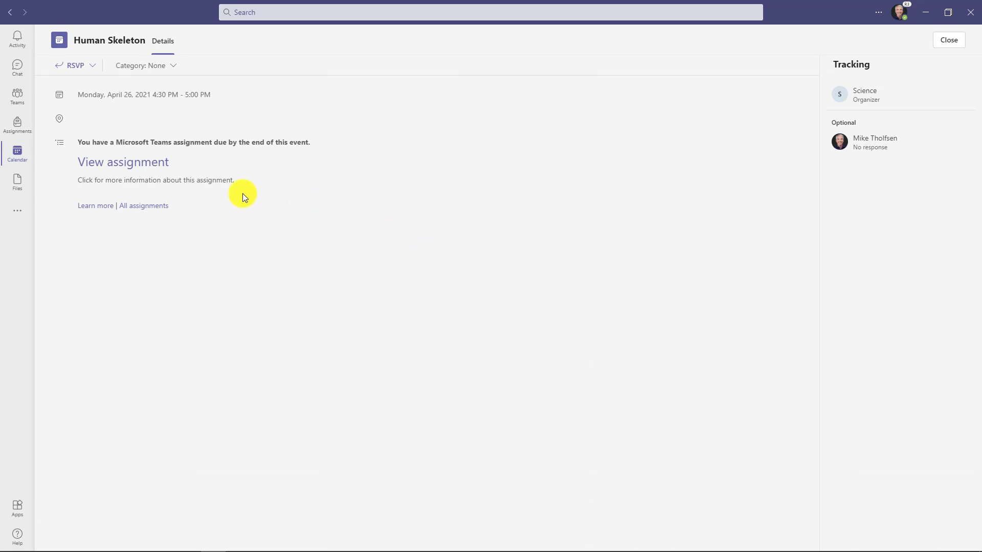
{"action": "left_click", "coordinate": [132, 164]}
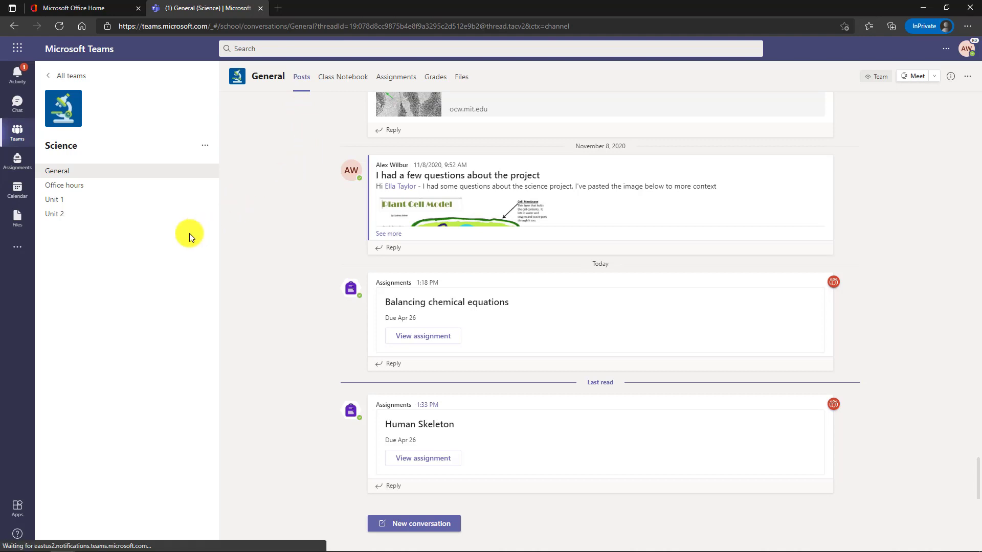
- In the student's Teams session in the browser, open the Human Skeleton calendar event and view its assignment
{"action": "left_click", "coordinate": [14, 186]}
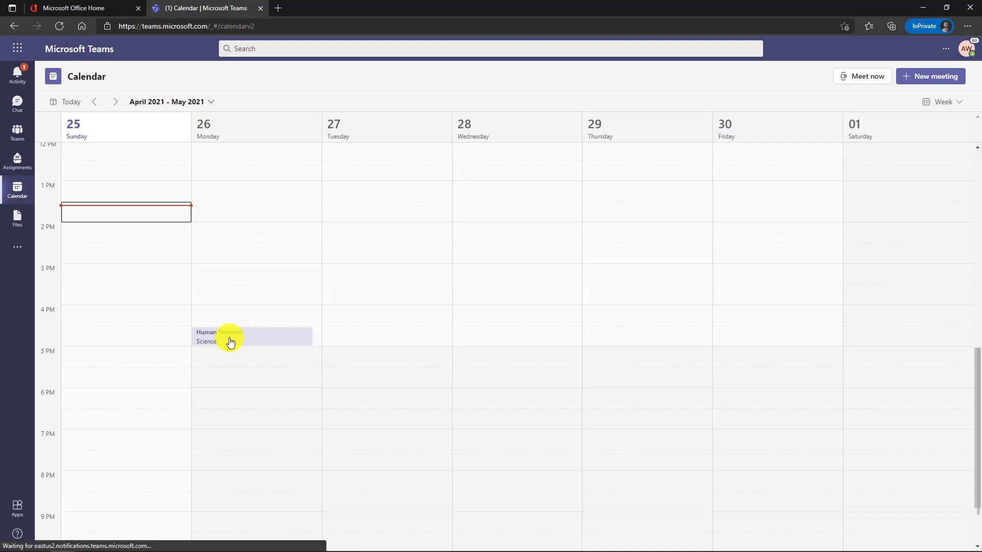
{"action": "double_click", "coordinate": [229, 339]}
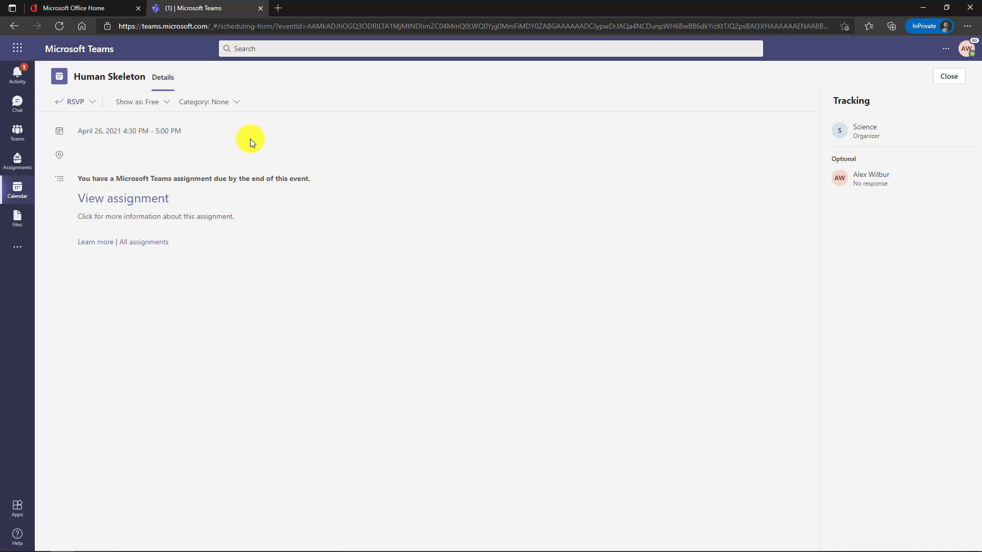
{"action": "left_click", "coordinate": [142, 193]}
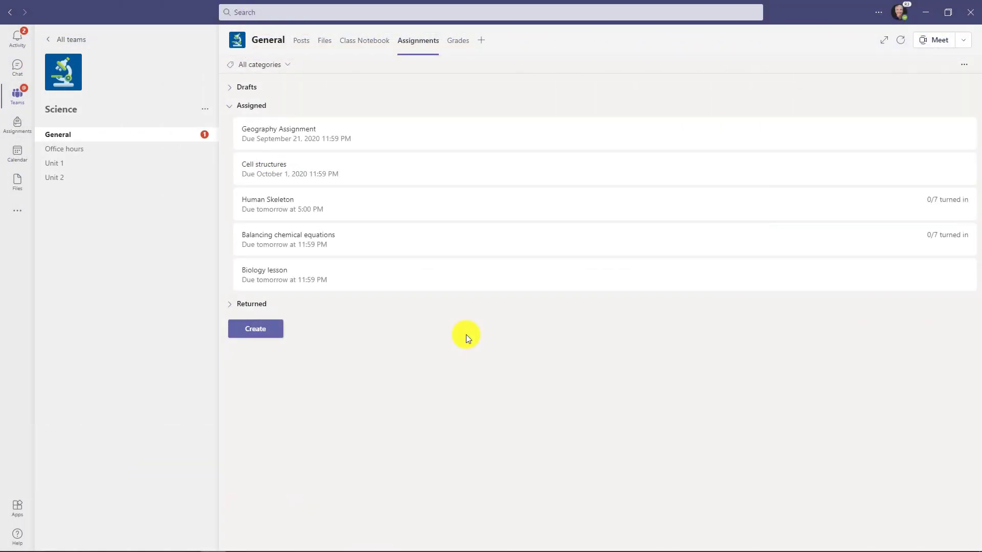
- In the Science team's assignment settings, set future assignments to be added to calendars for "Students and me"
{"action": "left_click", "coordinate": [967, 68]}
{"action": "left_click", "coordinate": [947, 81]}
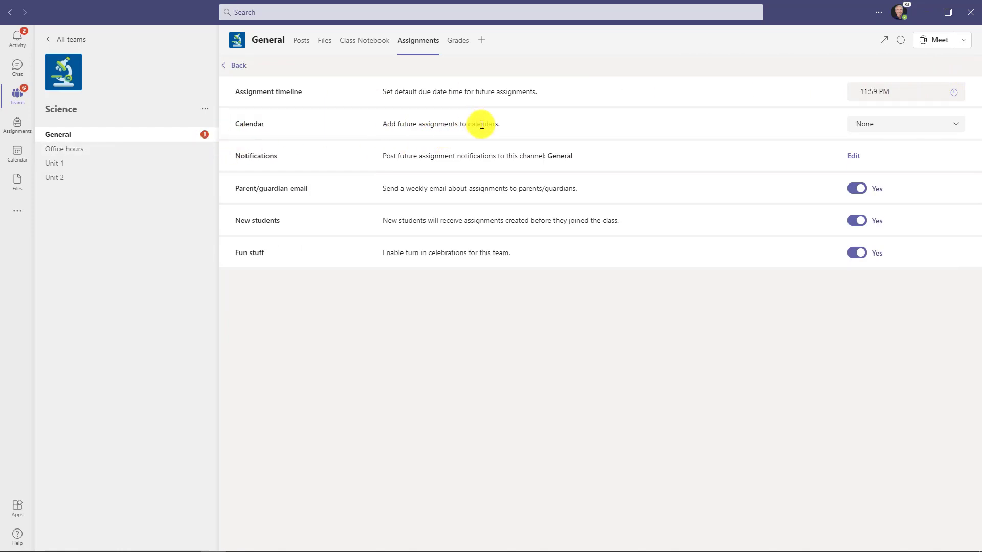
{"action": "left_click", "coordinate": [879, 132]}
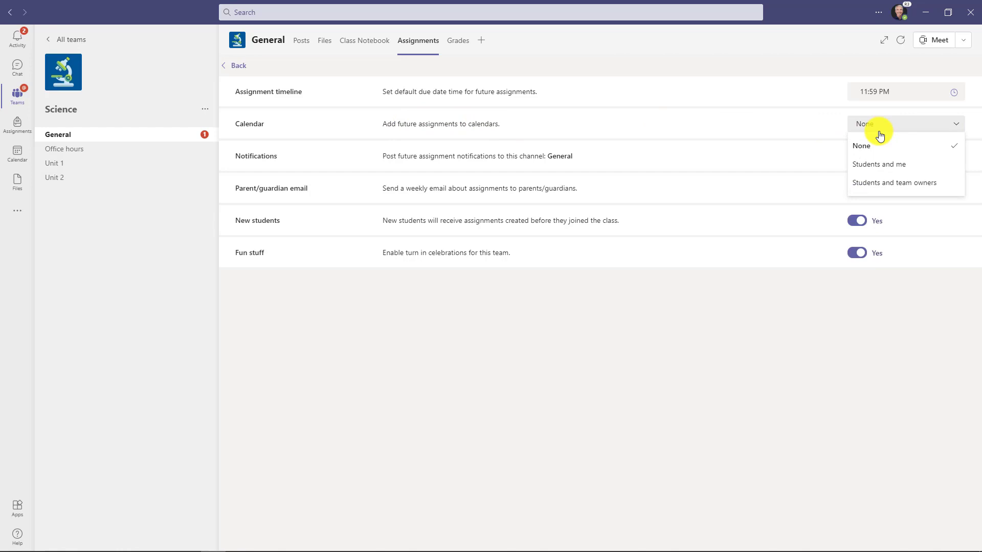
{"action": "left_click", "coordinate": [934, 162]}
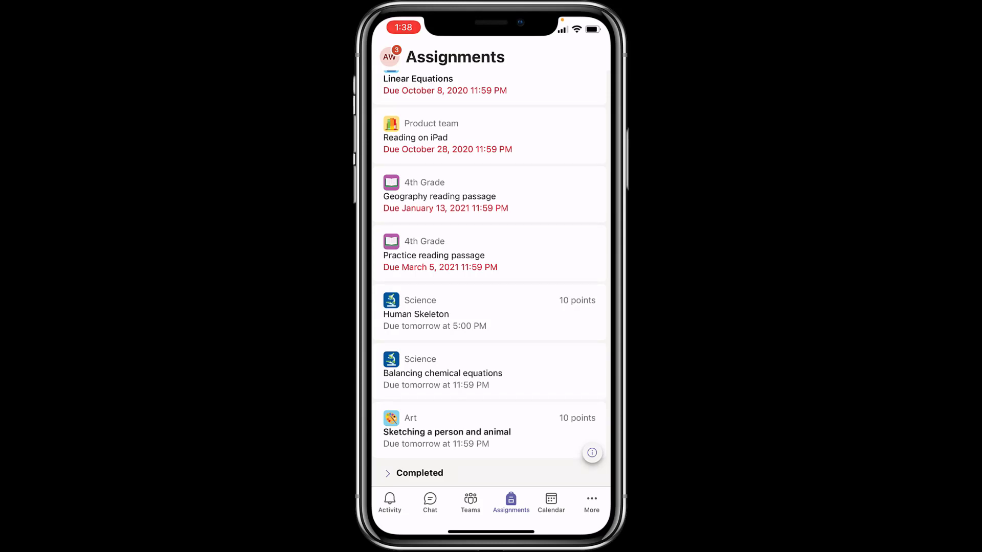
- In the Teams mobile app, open the Art assignment "Sketching a person and animal" and take a photo of the drawing as work
{"action": "scroll", "coordinate": [489, 276], "scroll_direction": "down", "scroll_amount": 2}
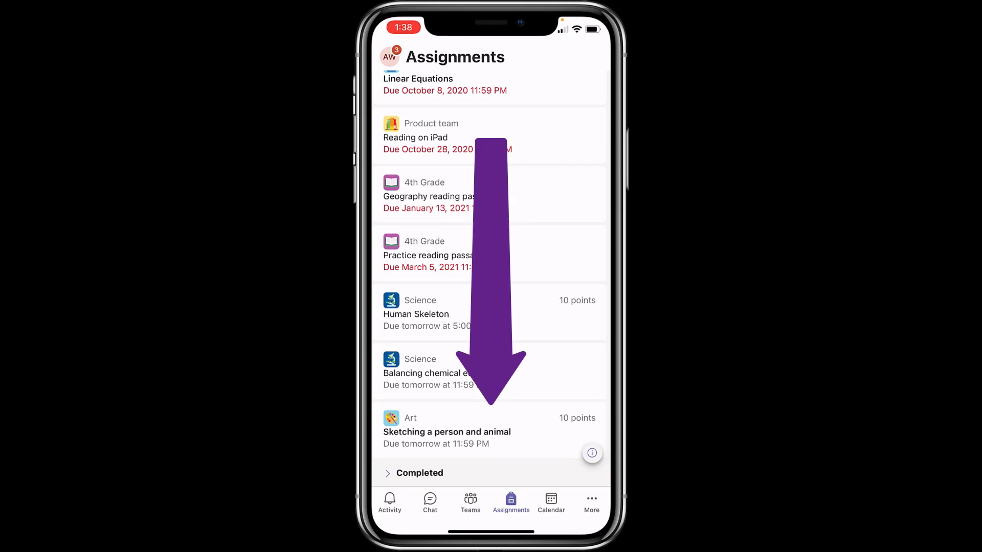
{"action": "left_click", "coordinate": [447, 432]}
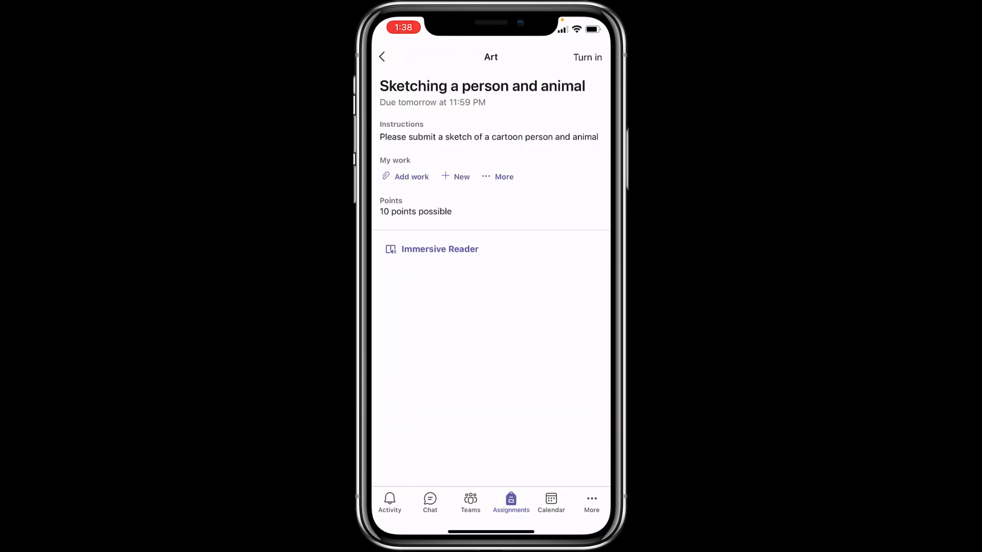
{"action": "left_click", "coordinate": [412, 176]}
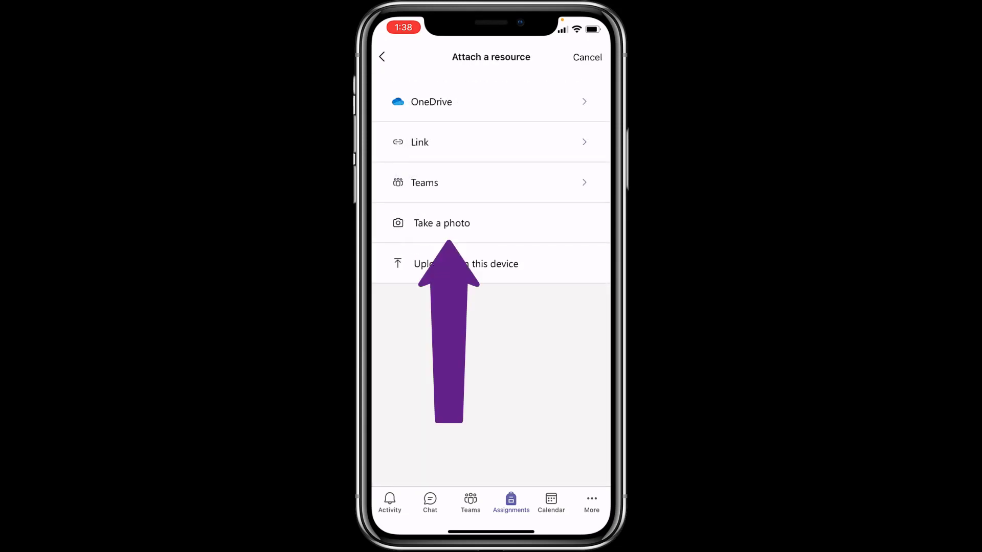
{"action": "left_click", "coordinate": [441, 223]}
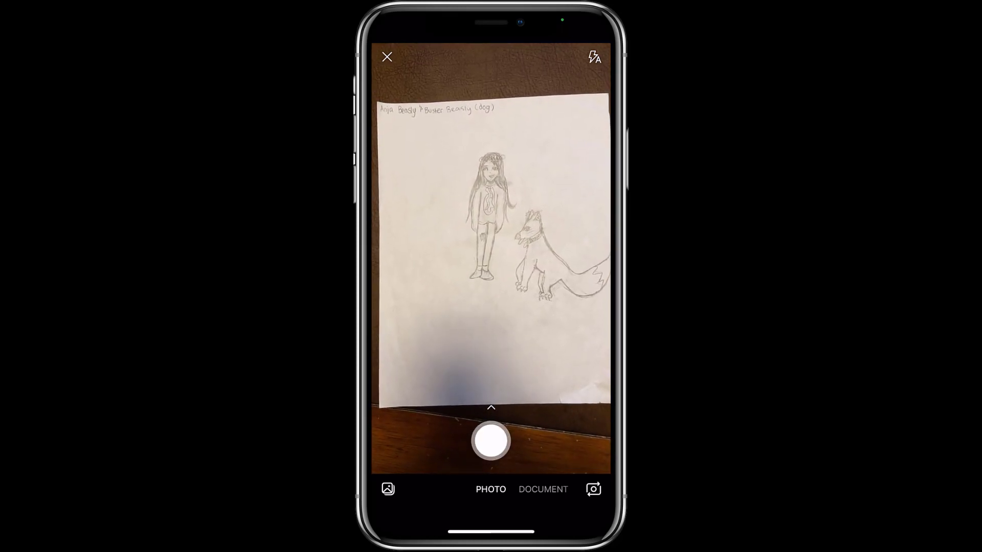
{"action": "left_click", "coordinate": [491, 441]}
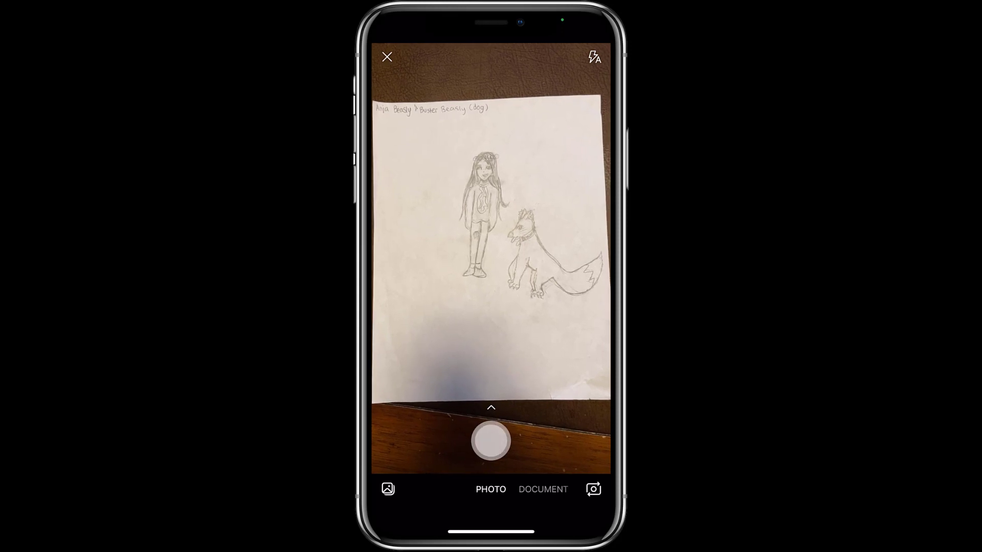
{"action": "left_click", "coordinate": [574, 441]}
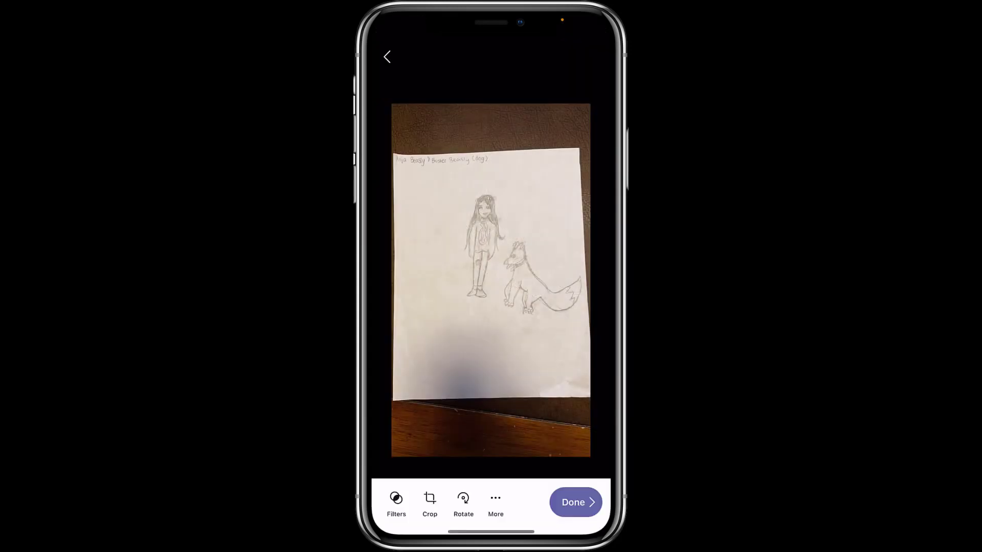
- Attach the photo cropped to the drawing's sheet of paper and turn in the Art assignment
{"action": "left_click", "coordinate": [430, 498]}
{"action": "left_click_drag", "start_coordinate": [595, 464], "coordinate": [594, 415]}
{"action": "left_click", "coordinate": [491, 497]}
{"action": "left_click", "coordinate": [583, 497]}
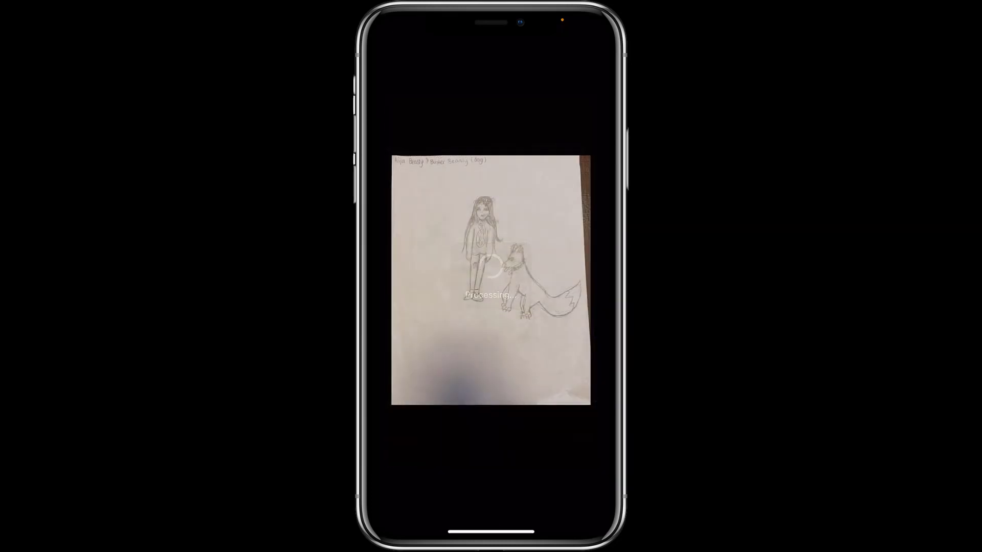
{"action": "left_click", "coordinate": [575, 502]}
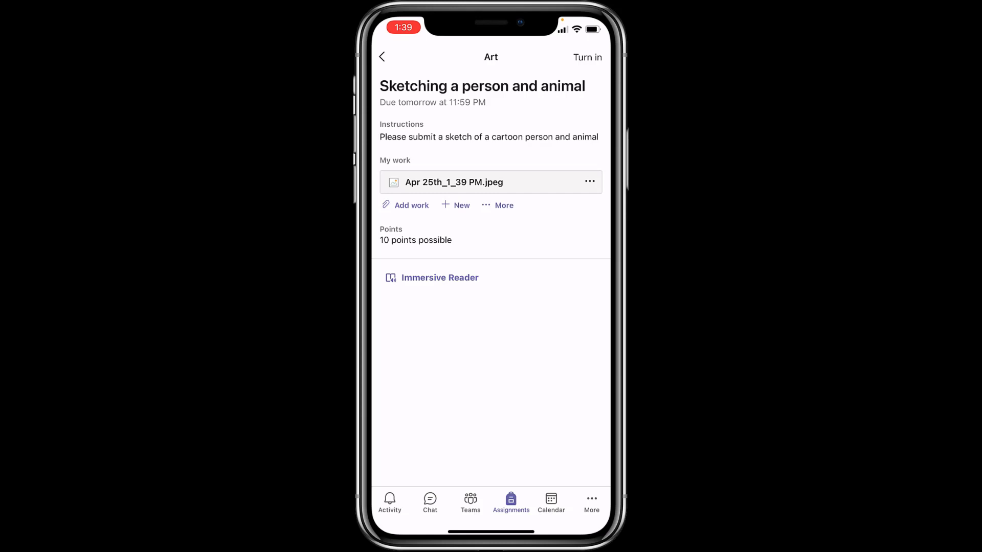
{"action": "left_click", "coordinate": [587, 56]}
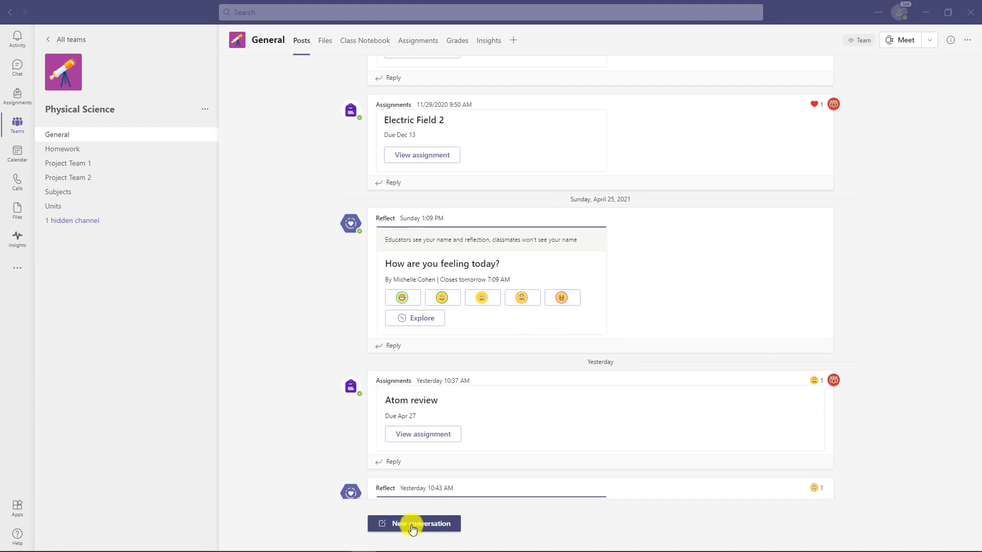
- Start a new conversation in the Physical Science team's General channel and search the messaging apps for "reflect"
{"action": "left_click", "coordinate": [413, 527]}
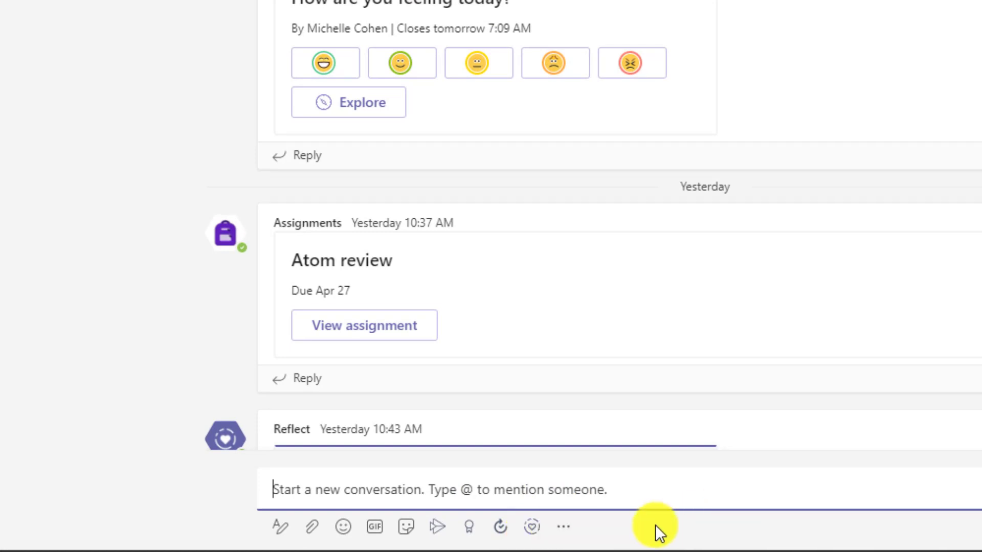
{"action": "left_click", "coordinate": [565, 532]}
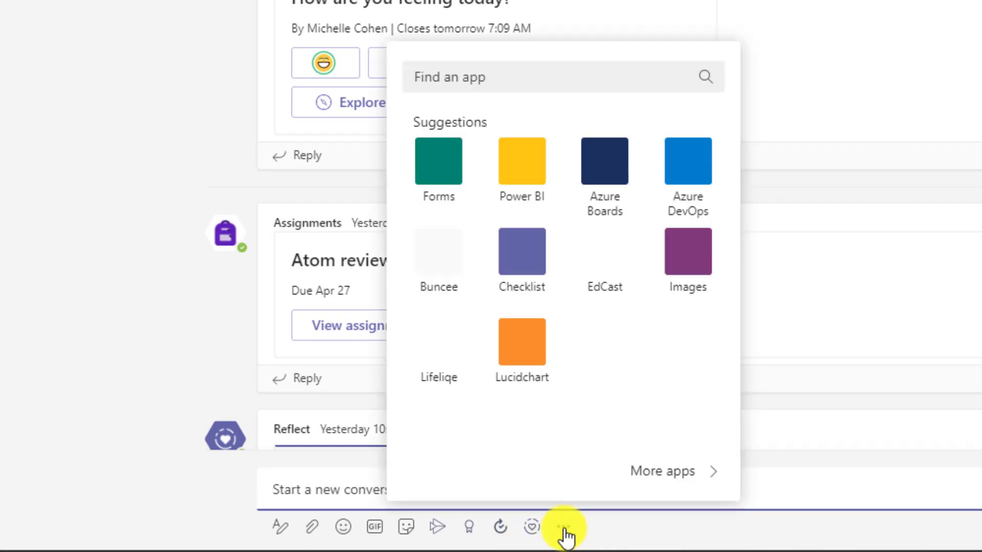
{"action": "type", "text": "r"}
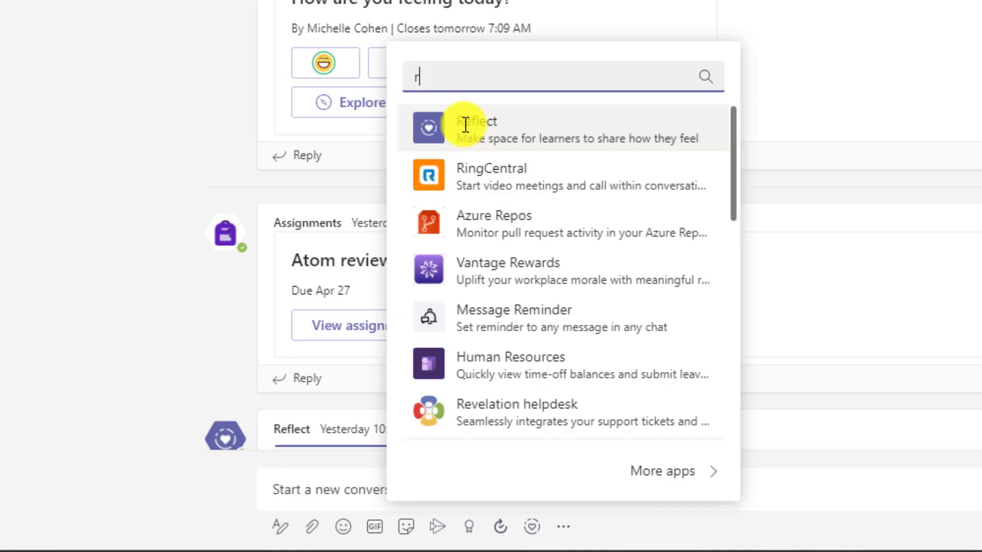
{"action": "type", "text": "eflect"}
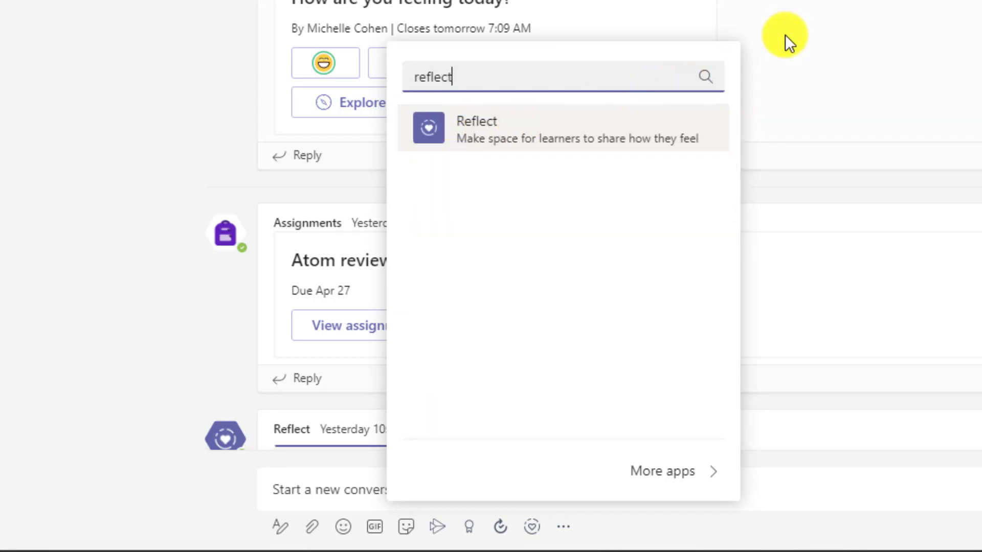
{"action": "left_click", "coordinate": [890, 475]}
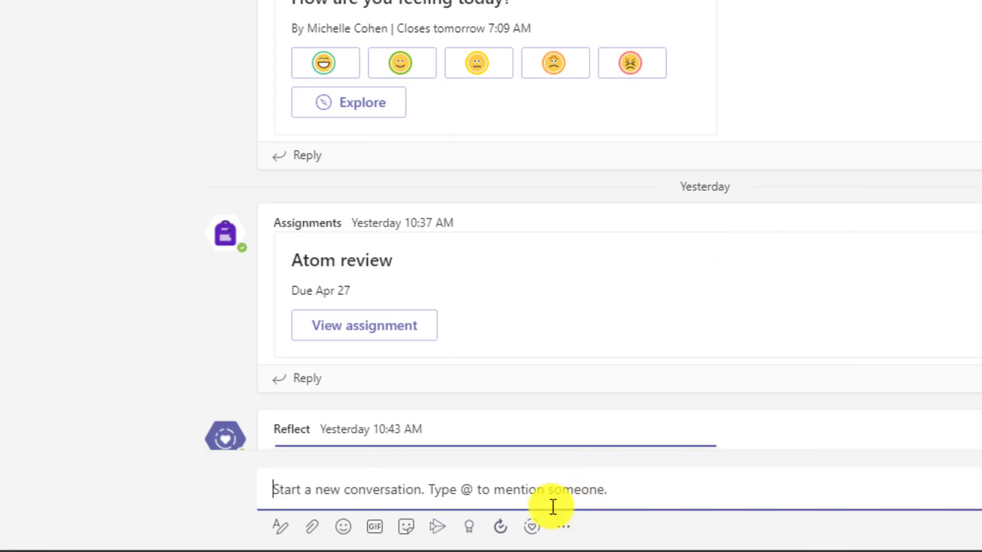
- Create a Reflect check-in in the General channel with the question "How do you feel about the last assignment?"
{"action": "left_click", "coordinate": [532, 532]}
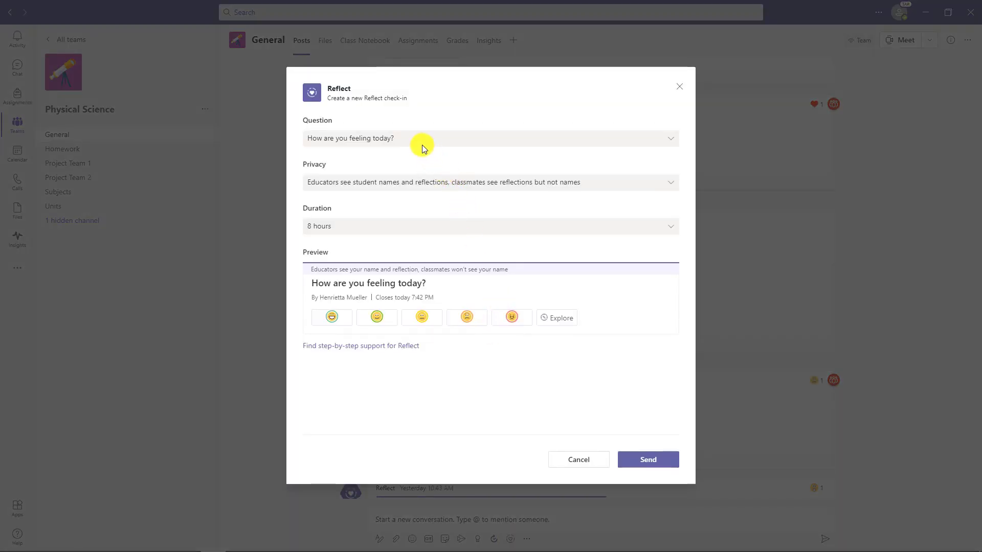
{"action": "left_click", "coordinate": [422, 144]}
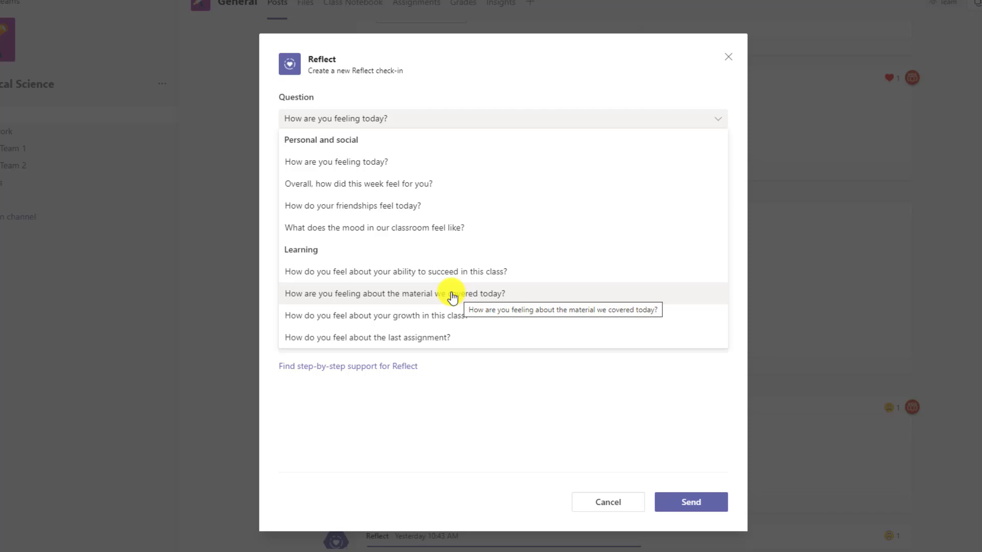
{"action": "left_click", "coordinate": [393, 338]}
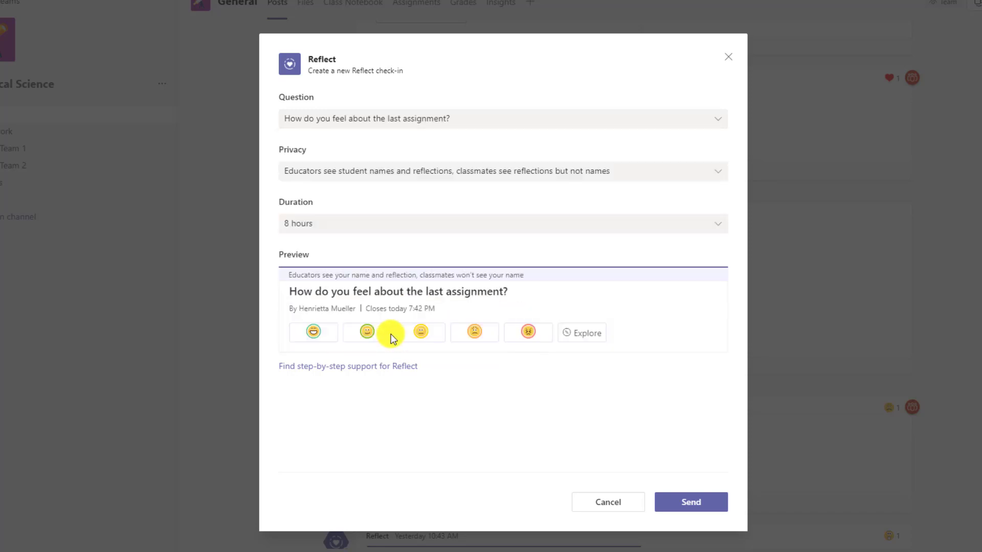
- Set the check-in's privacy to "Educators see student names and reflections, classmates see reflections but not names" and send it to the channel
{"action": "left_click", "coordinate": [339, 178]}
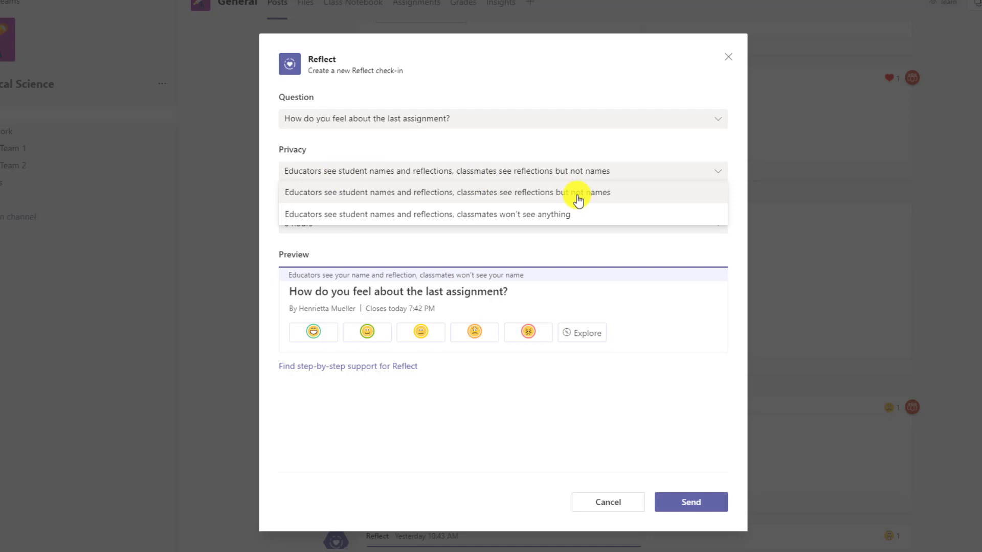
{"action": "left_click", "coordinate": [532, 215]}
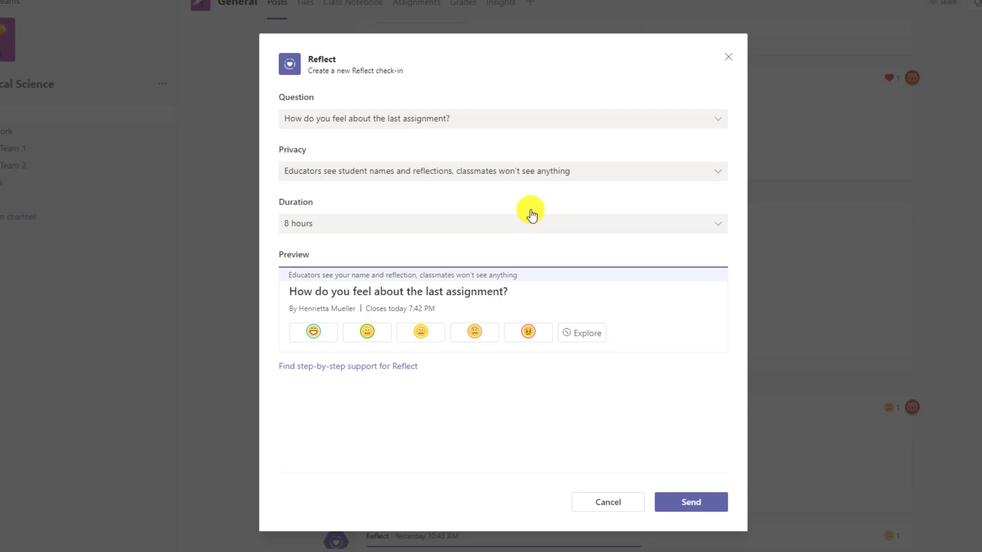
{"action": "left_click", "coordinate": [473, 176]}
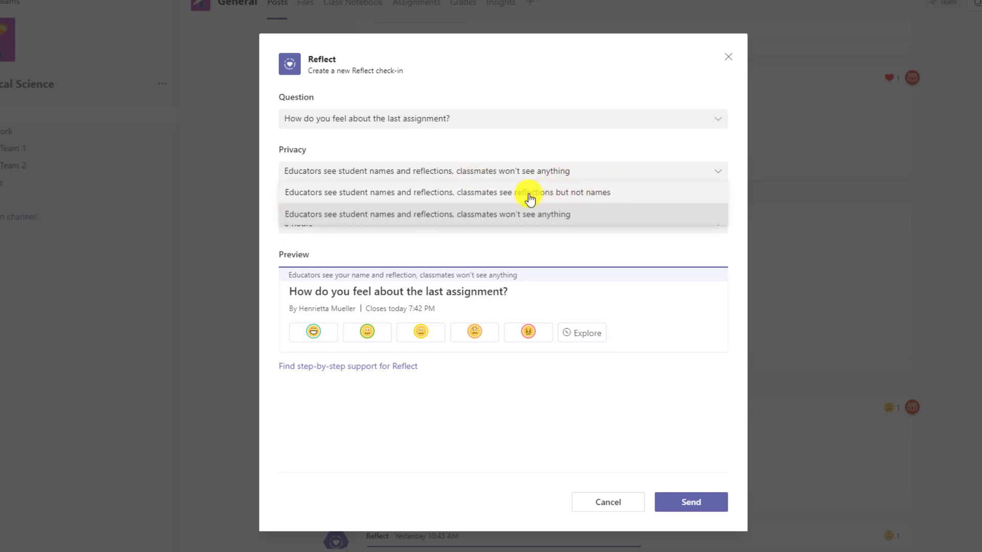
{"action": "left_click", "coordinate": [500, 194]}
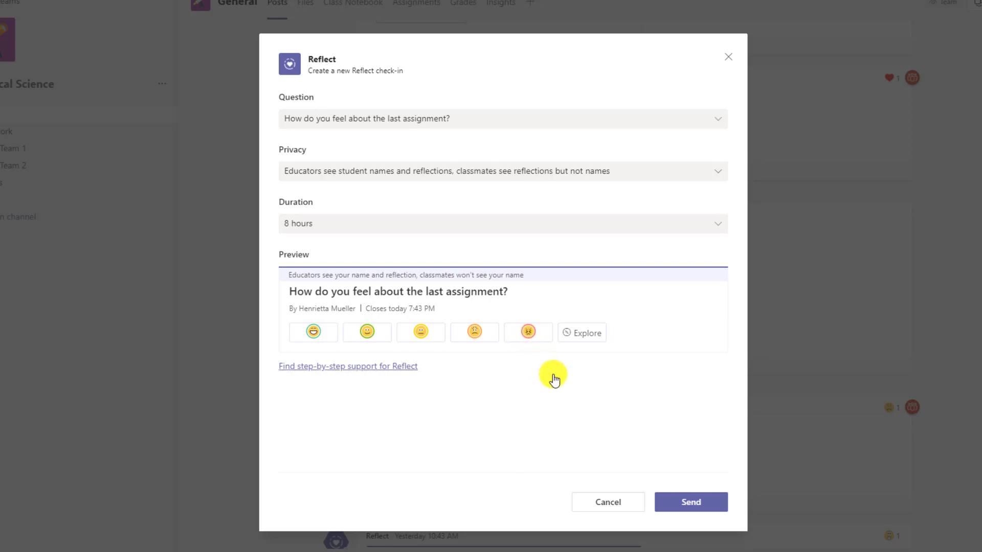
{"action": "left_click", "coordinate": [697, 505]}
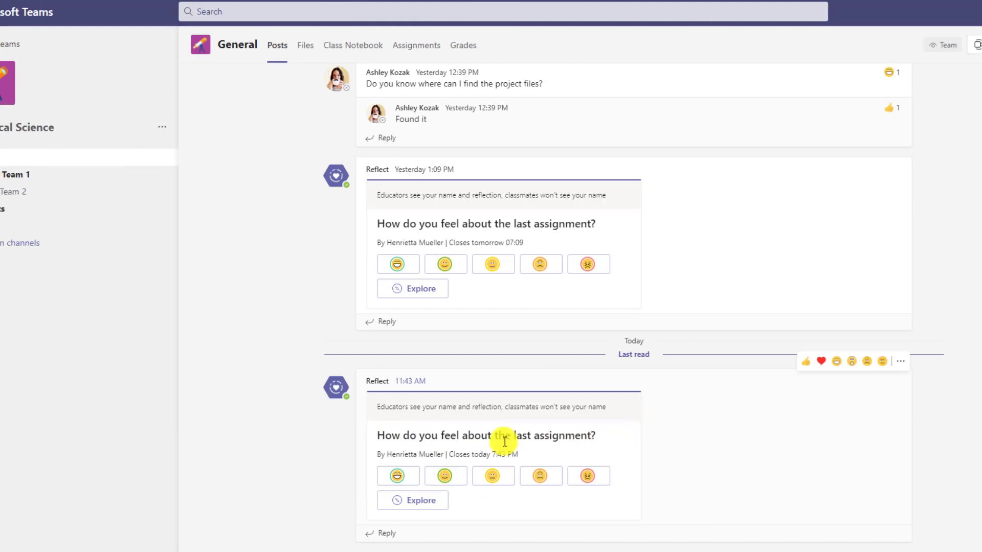
- As a student, answer today's last-assignment check-in with the light-green smiling face and the emotion "Creative"
{"action": "left_click", "coordinate": [442, 483]}
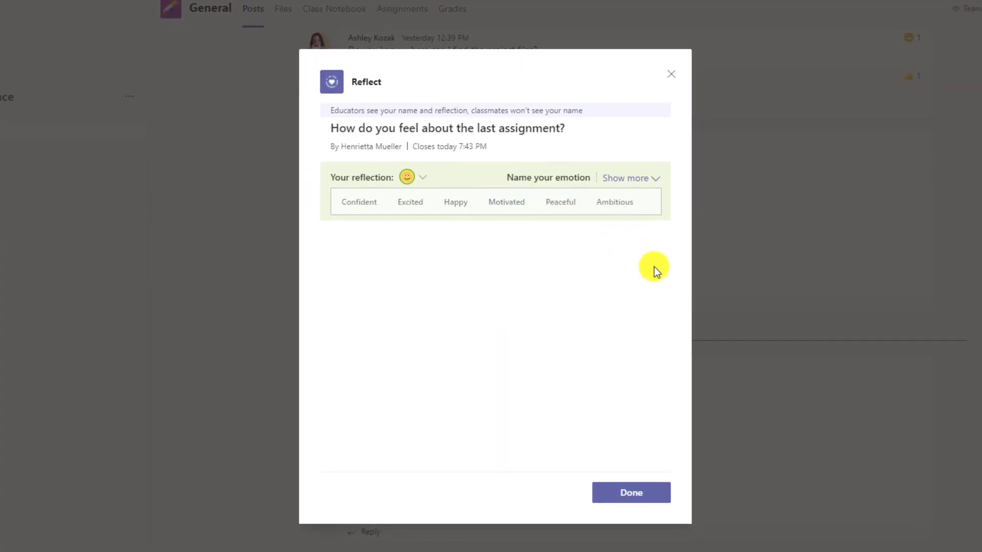
{"action": "left_click", "coordinate": [636, 180]}
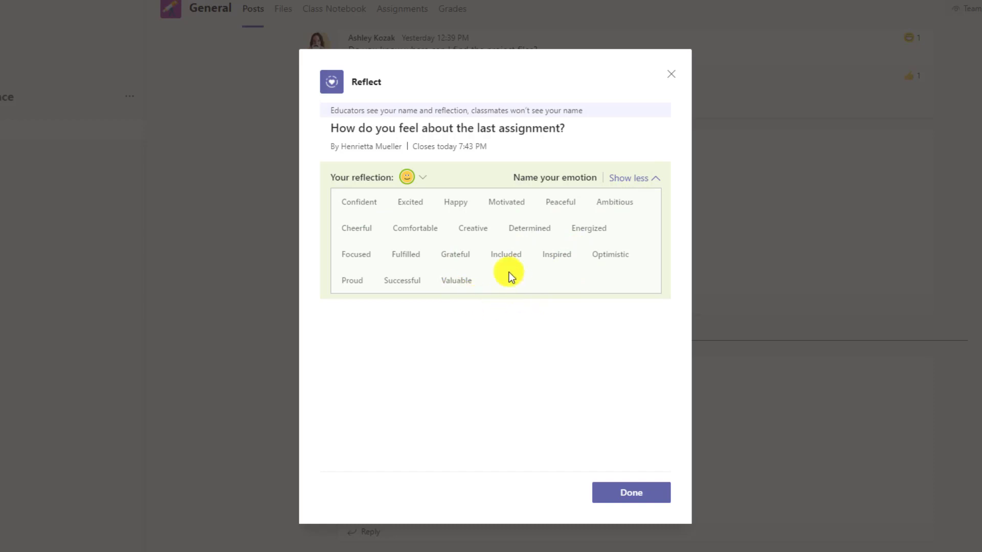
{"action": "left_click", "coordinate": [475, 229]}
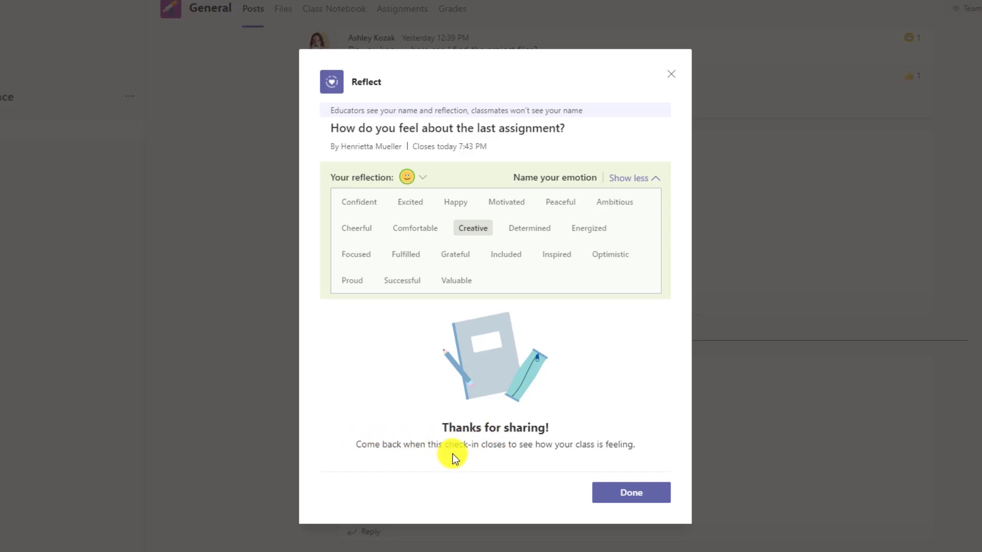
{"action": "left_click", "coordinate": [632, 498]}
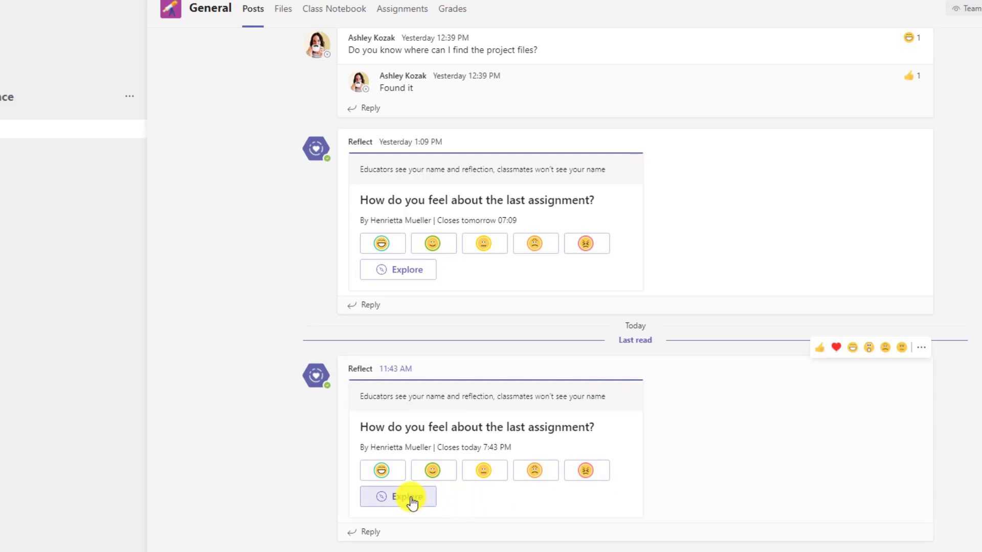
- As the student, explore the class results of the Reflect check-in posted yesterday at 10:43 AM and close them
{"action": "scroll", "coordinate": [428, 424], "scroll_direction": "up", "scroll_amount": 15}
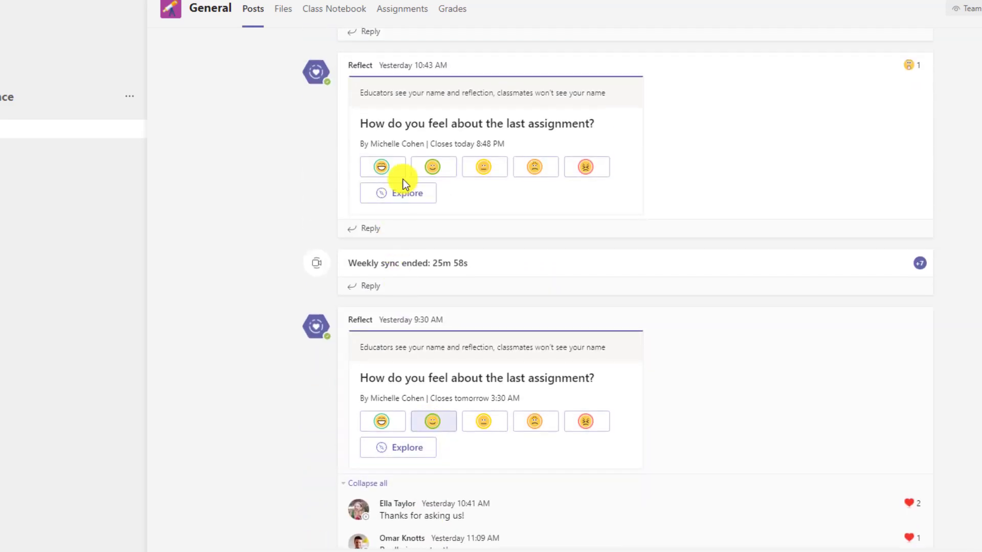
{"action": "left_click", "coordinate": [403, 192]}
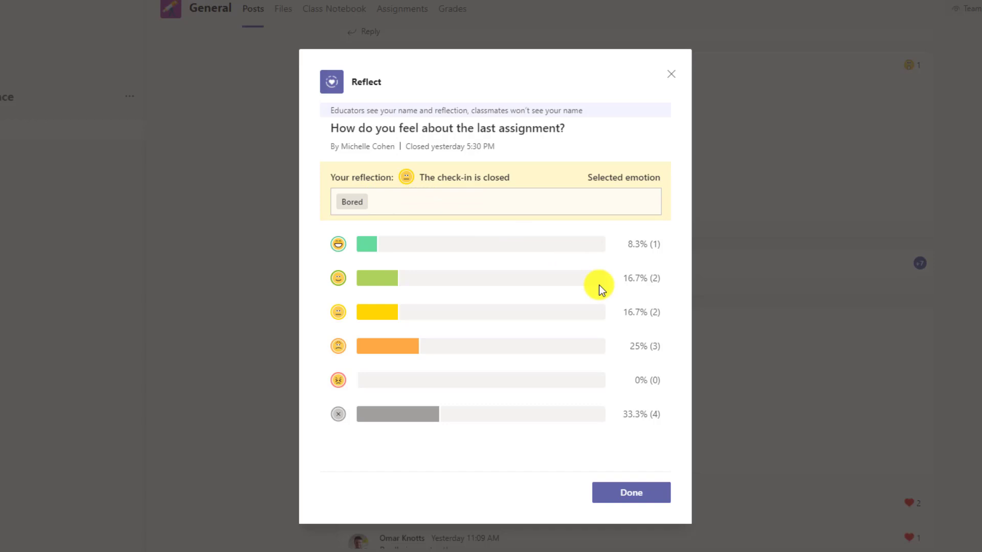
{"action": "left_click", "coordinate": [632, 493]}
- In today's check-in, choose the most negative face, expand its full list of emotion words and finish without naming an emotion
{"action": "scroll", "coordinate": [549, 452], "scroll_direction": "down", "scroll_amount": 12}
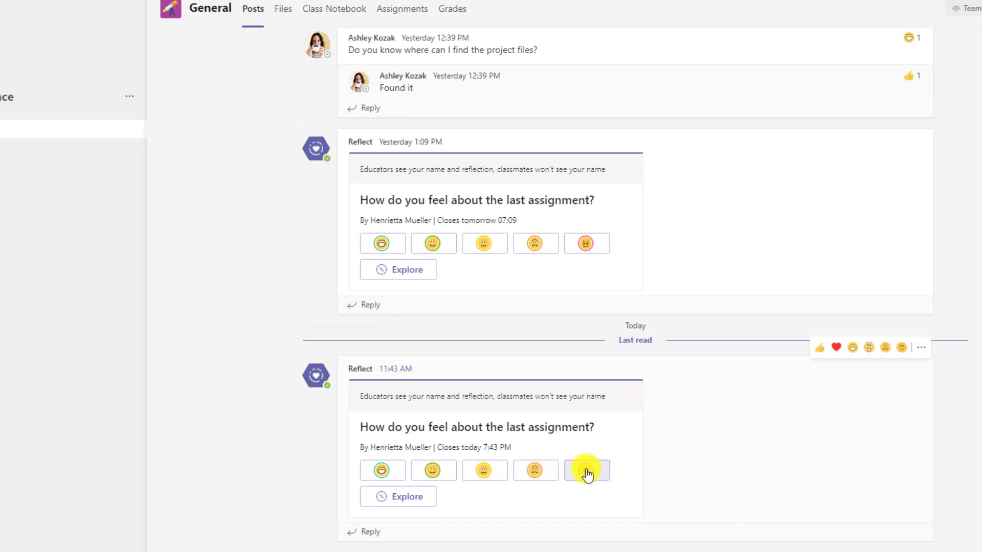
{"action": "left_click", "coordinate": [585, 474]}
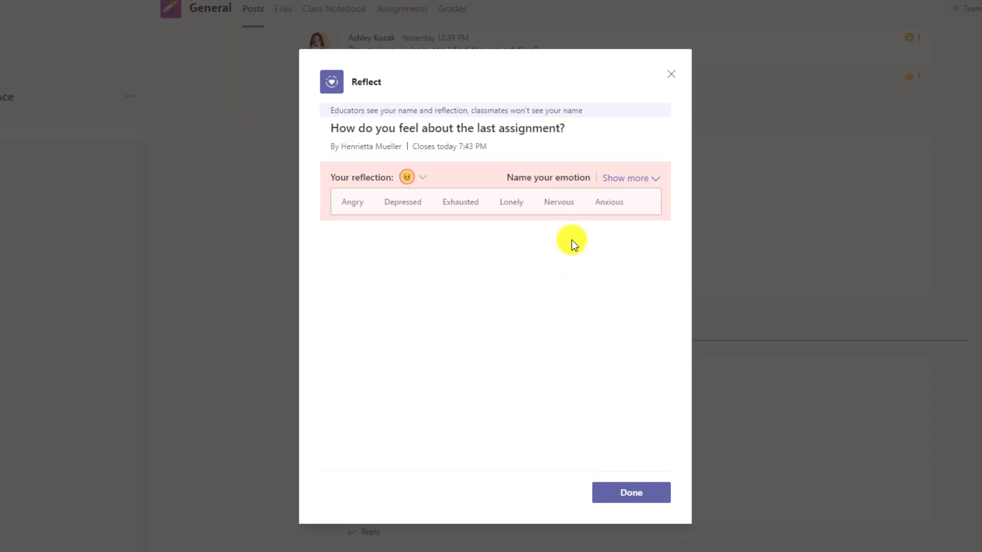
{"action": "left_click", "coordinate": [625, 179]}
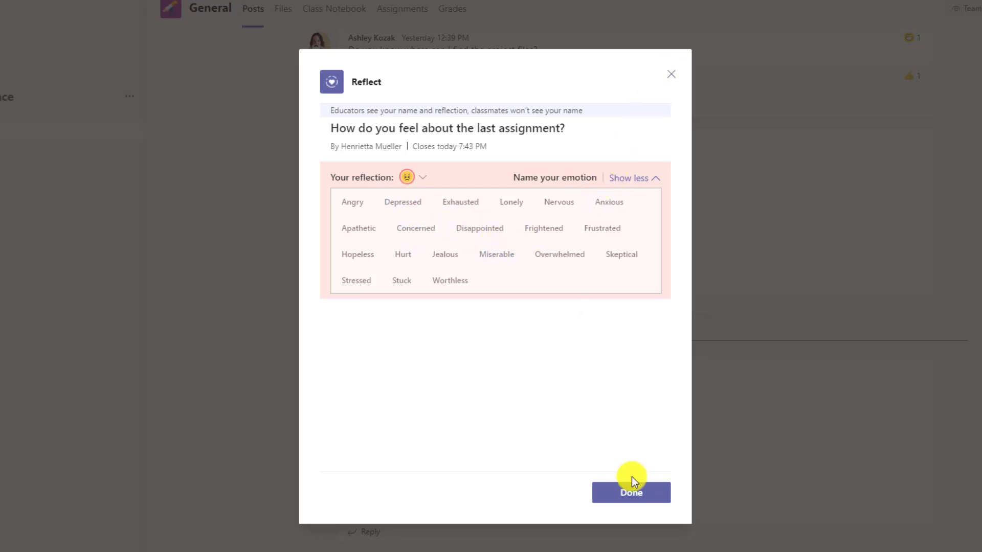
{"action": "left_click", "coordinate": [635, 495]}
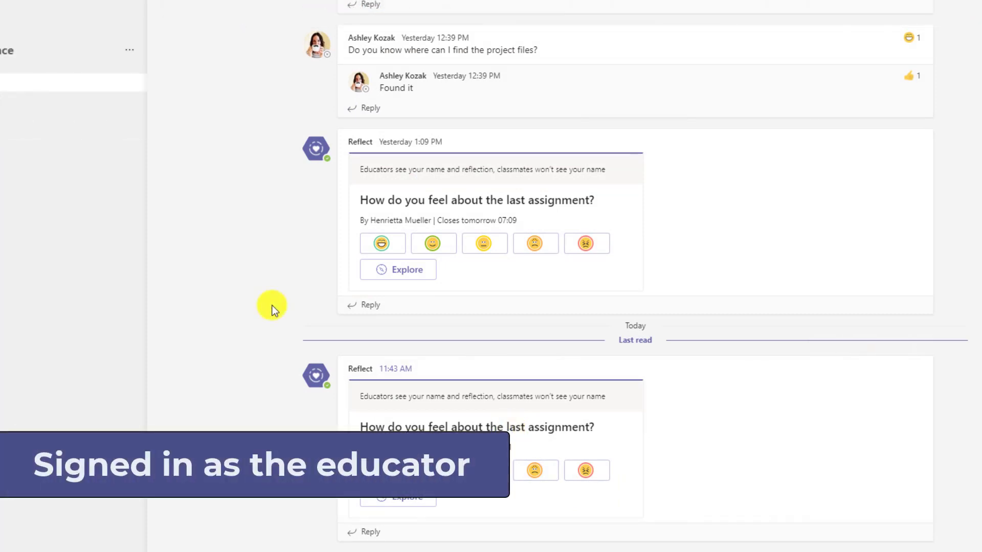
- As the educator, review the student responses to the closed last-assignment check-in from yesterday and close the results
{"action": "scroll", "coordinate": [293, 315], "scroll_direction": "up", "scroll_amount": 7}
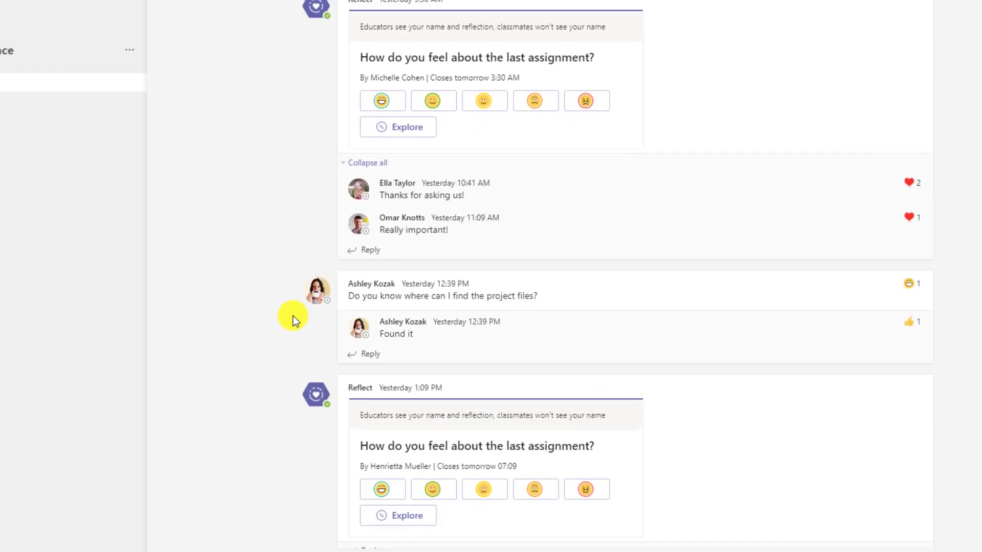
{"action": "left_click", "coordinate": [399, 262]}
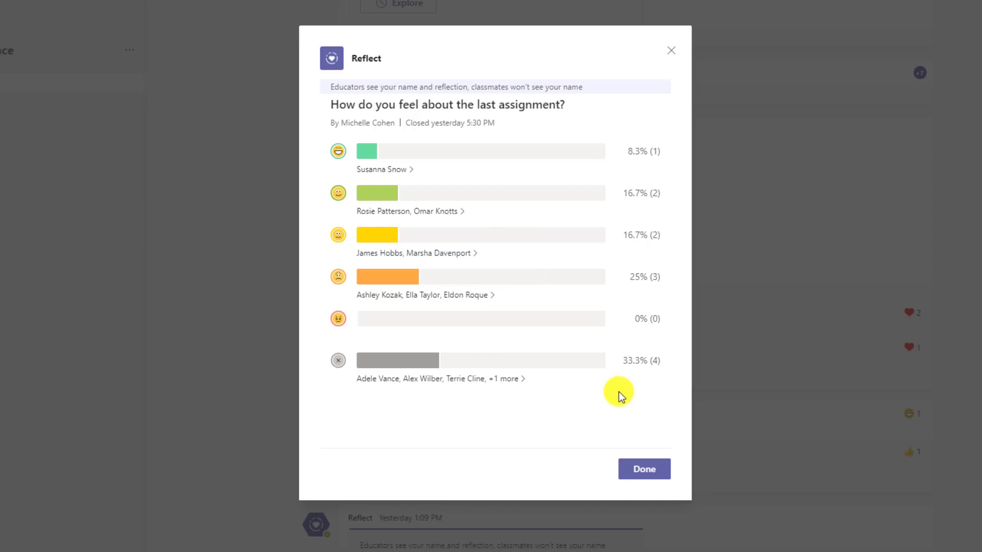
{"action": "left_click", "coordinate": [641, 472]}
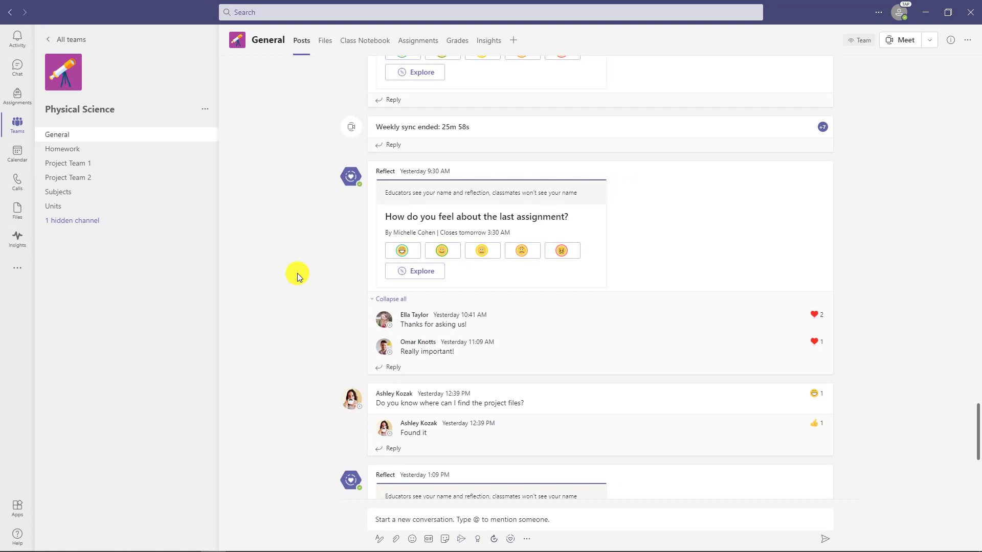
- Search the apps available as channel tabs for "Insights", then open the channel's existing Insights page in expanded view
{"action": "left_click", "coordinate": [513, 41]}
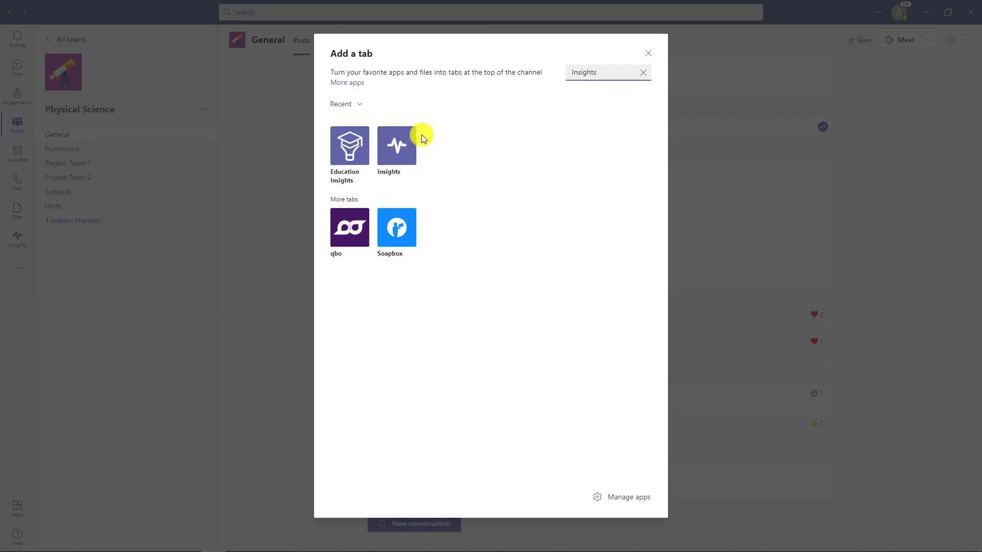
{"action": "left_click", "coordinate": [648, 53]}
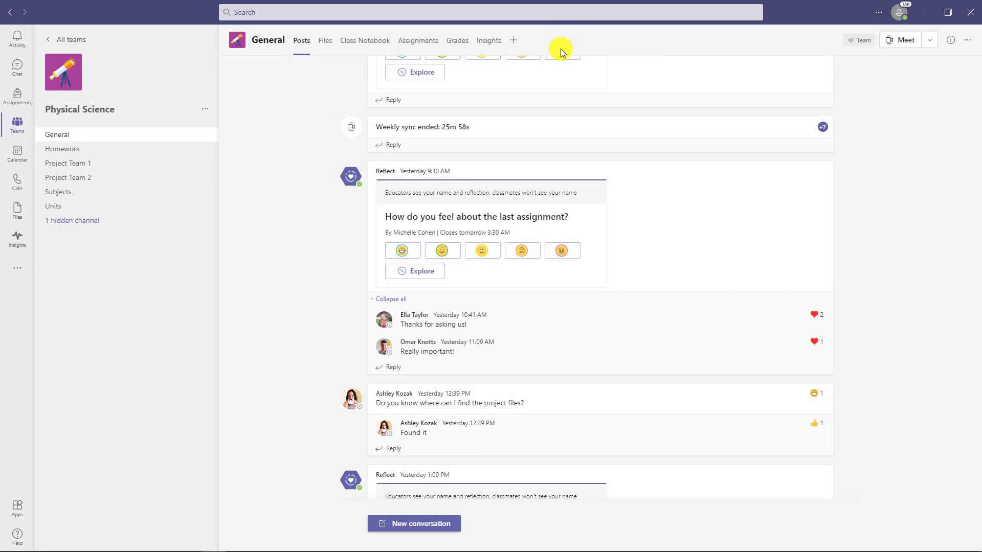
{"action": "left_click", "coordinate": [484, 40]}
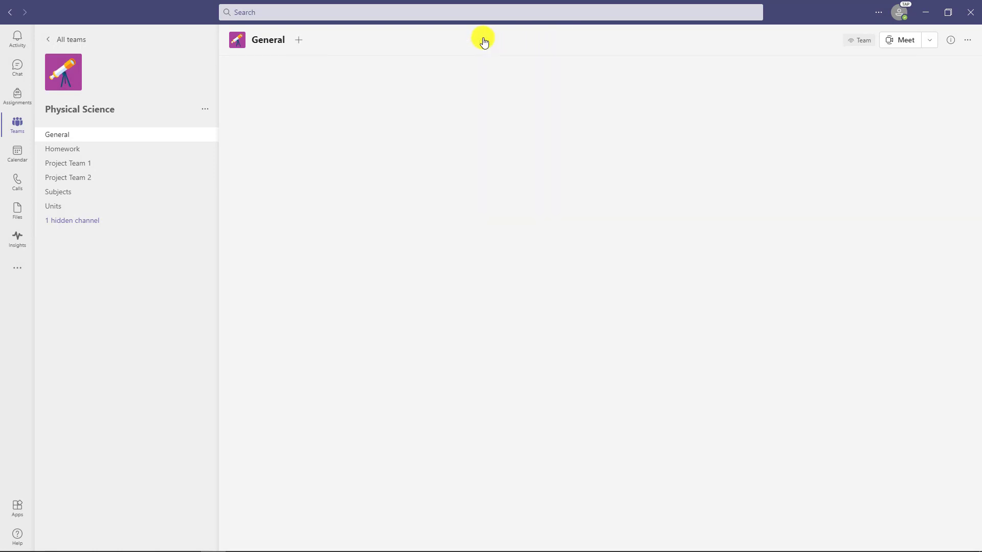
{"action": "left_click", "coordinate": [869, 41]}
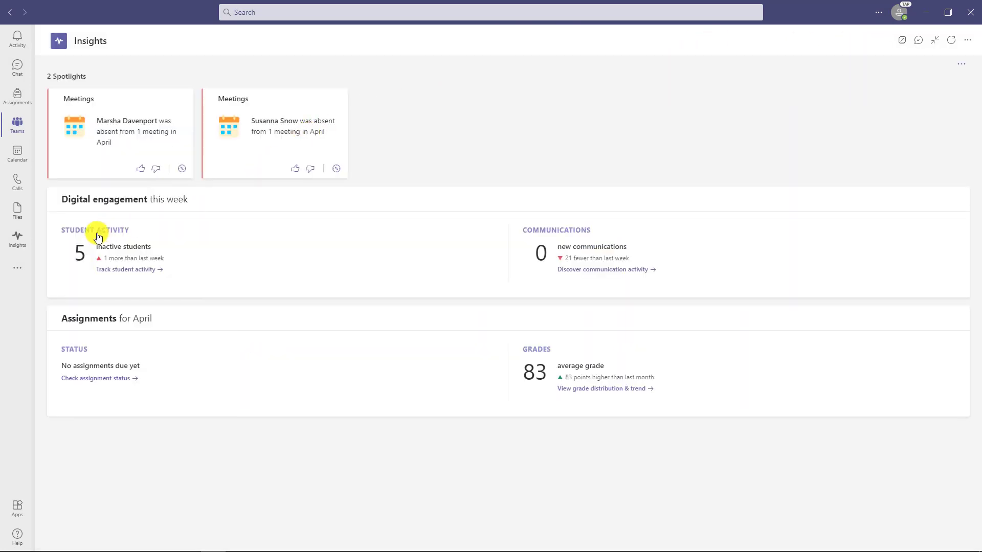
- Open the student digital activity report and filter it to Reflect activities from Yesterday
{"action": "left_click", "coordinate": [126, 235]}
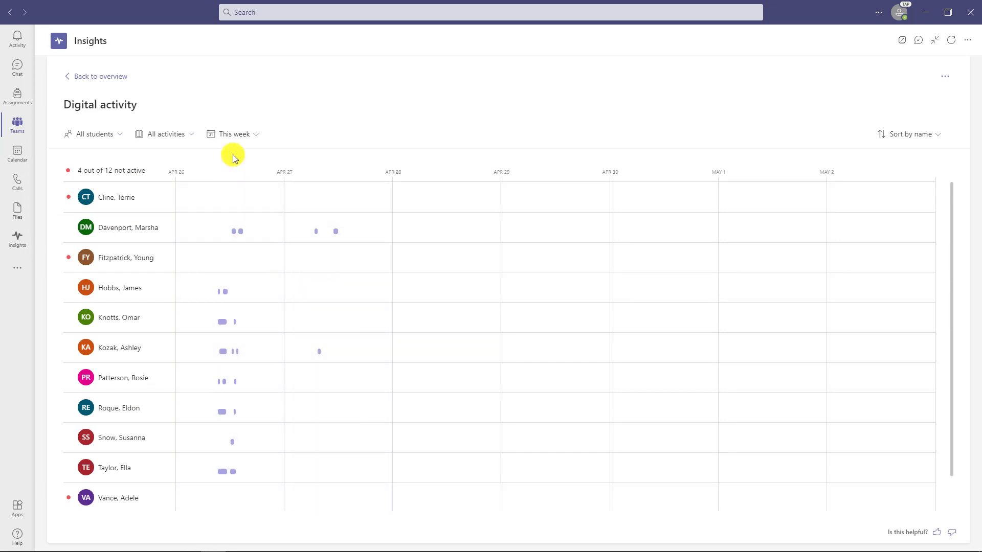
{"action": "left_click", "coordinate": [233, 134]}
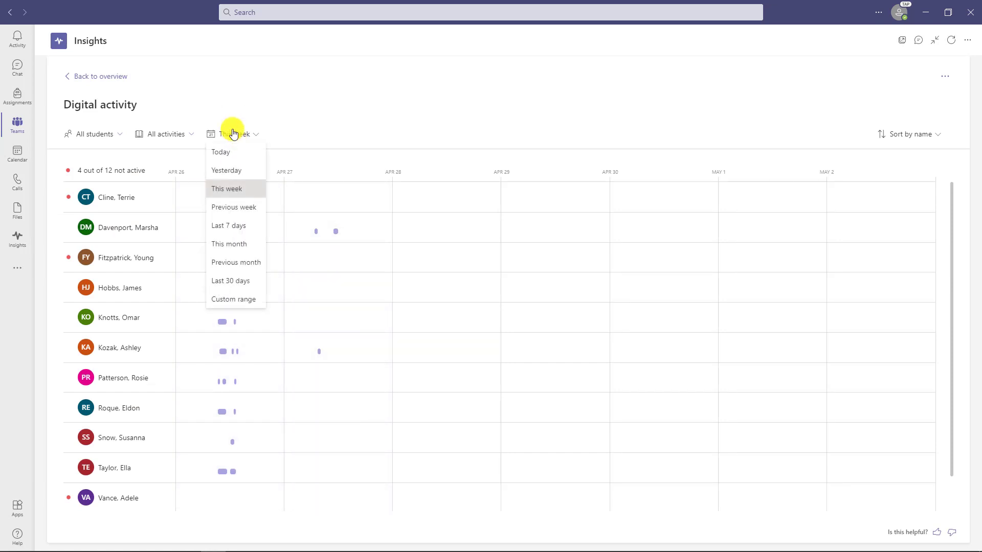
{"action": "left_click", "coordinate": [229, 175]}
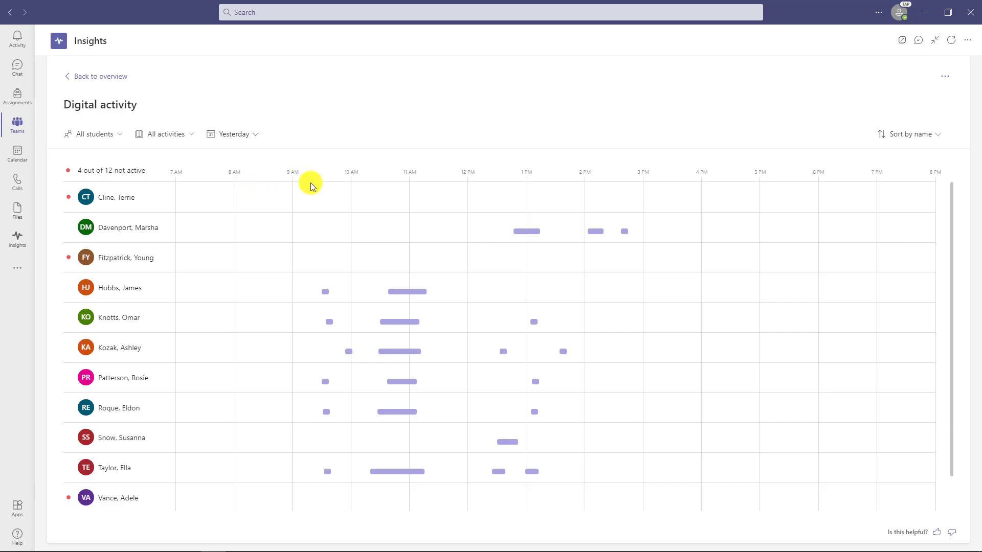
{"action": "left_click", "coordinate": [191, 141]}
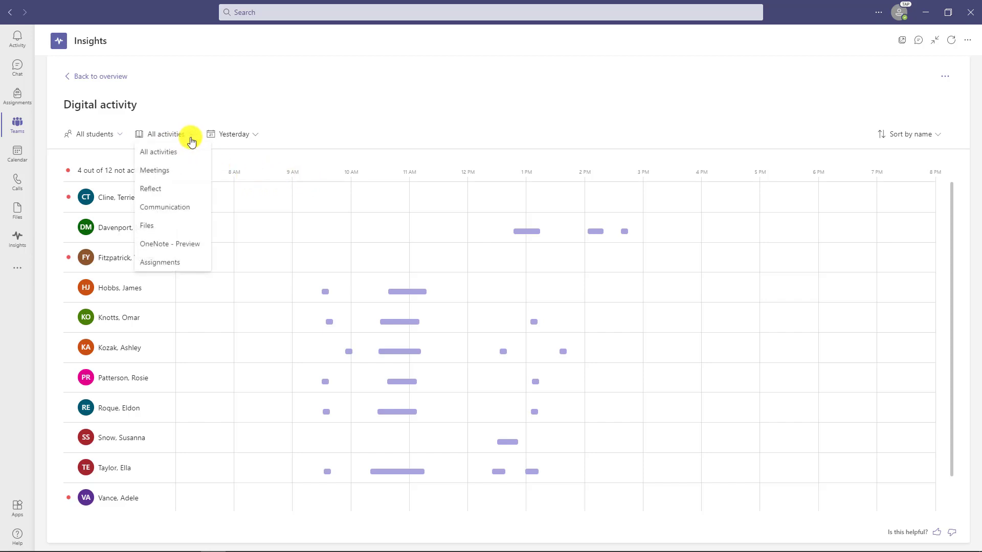
{"action": "left_click", "coordinate": [185, 193]}
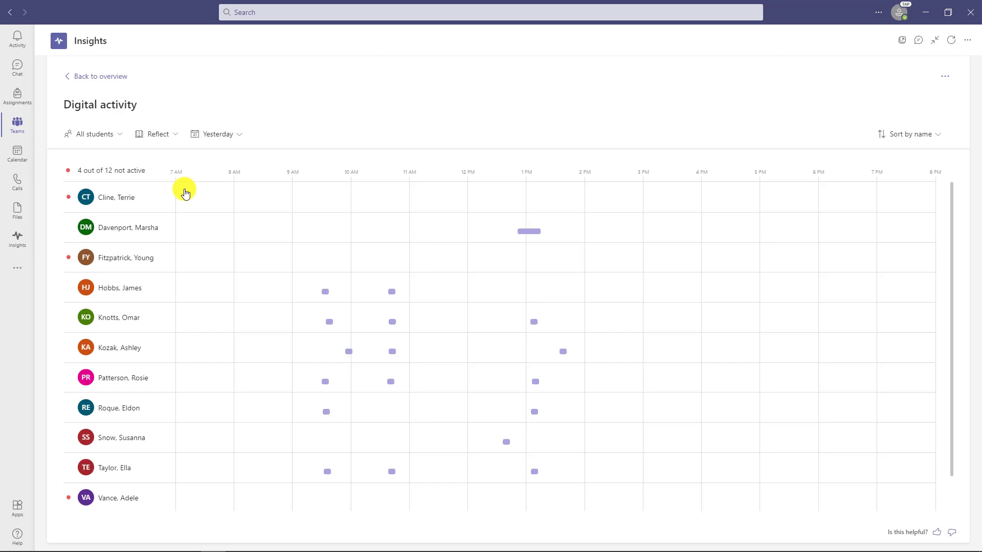
- Examine individual students' Reflect responses in the filtered digital activity timeline
{"action": "mouse_move", "coordinate": [323, 293]}
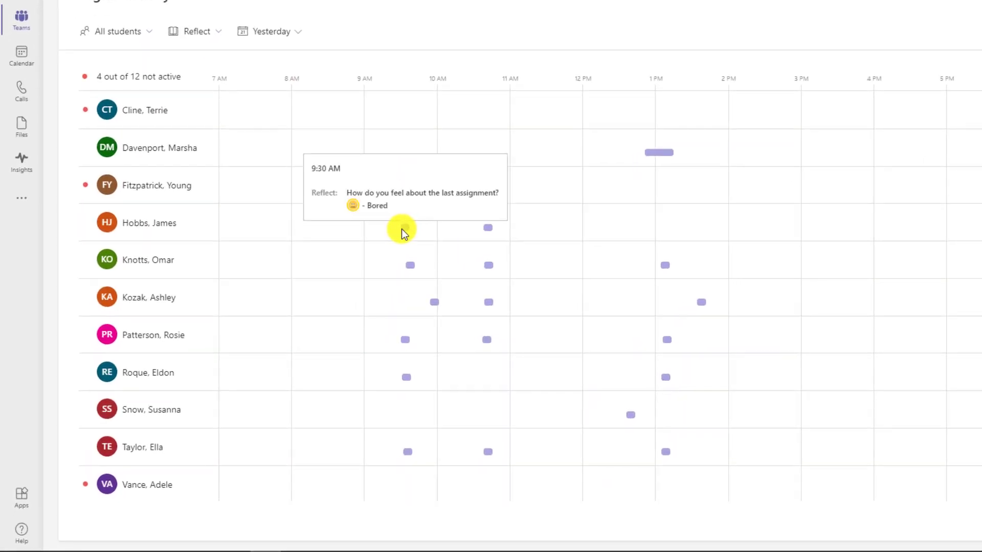
{"action": "mouse_move", "coordinate": [490, 265]}
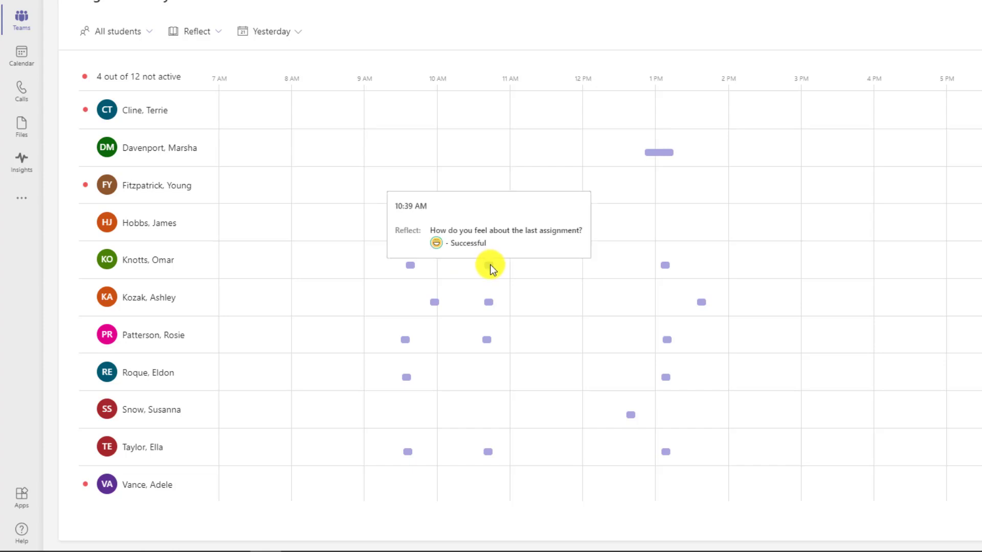
{"action": "mouse_move", "coordinate": [427, 302]}
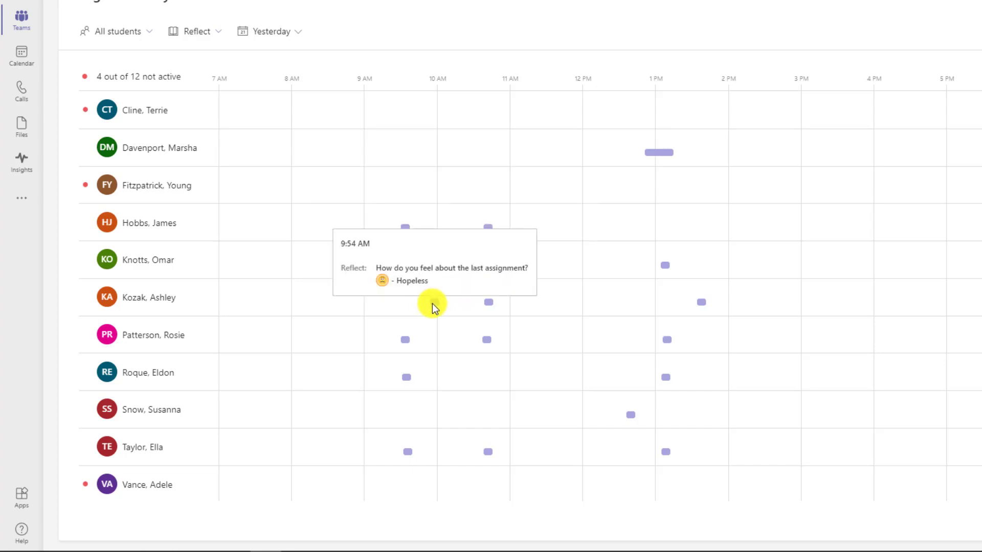
{"action": "mouse_move", "coordinate": [485, 340]}
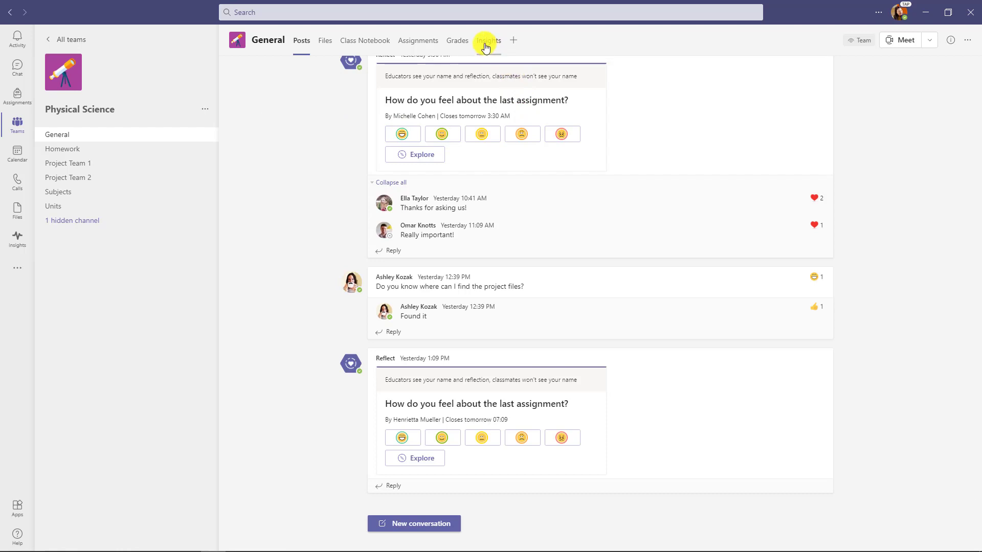
- Open the Physical Science student digital activity report in Insights and filter it to OneNote - Preview activities from Yesterday
{"action": "left_click", "coordinate": [502, 47]}
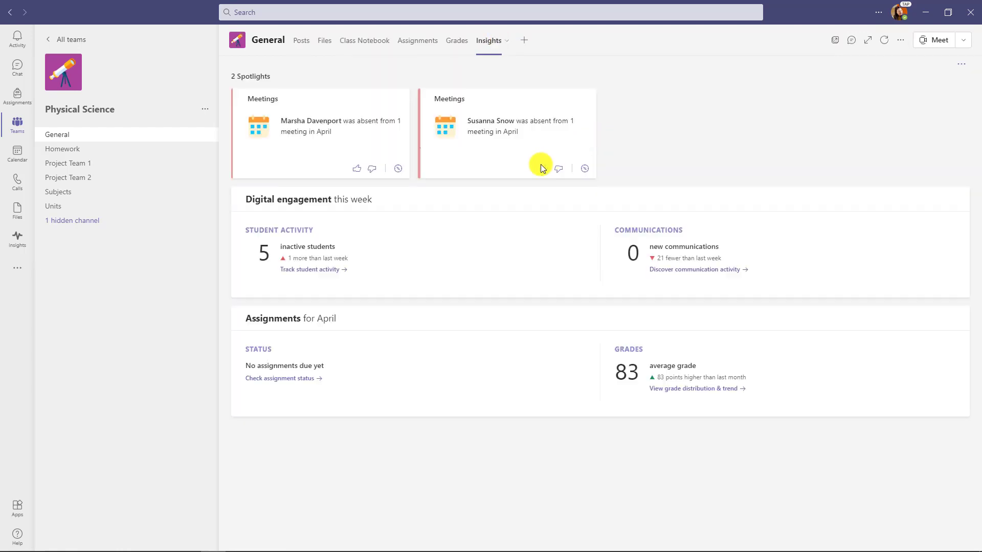
{"action": "left_click", "coordinate": [264, 235]}
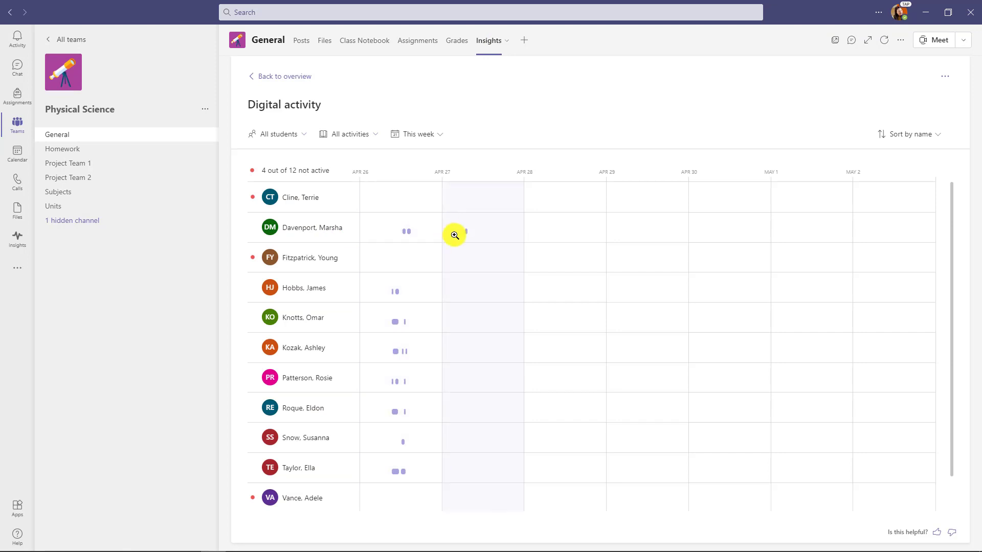
{"action": "left_click", "coordinate": [416, 135]}
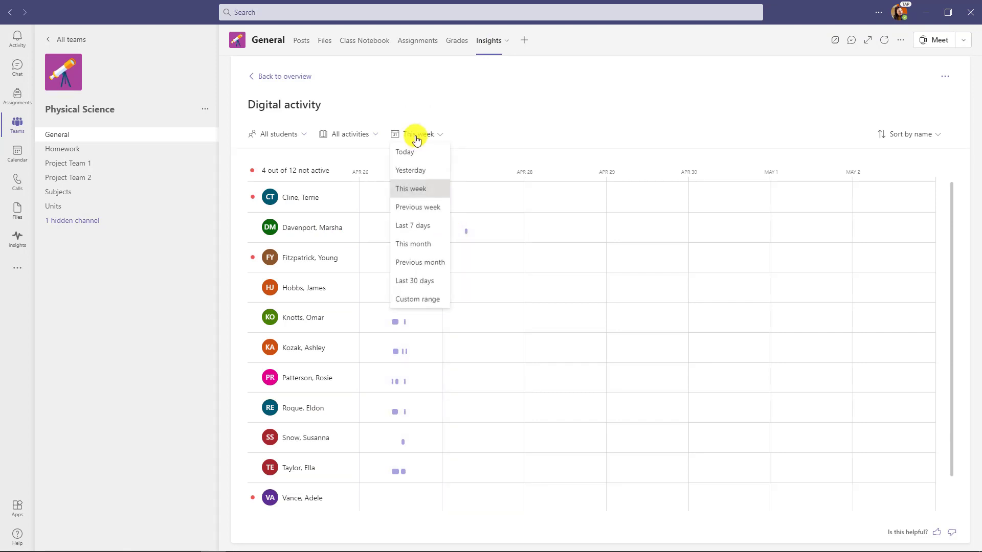
{"action": "left_click", "coordinate": [420, 167]}
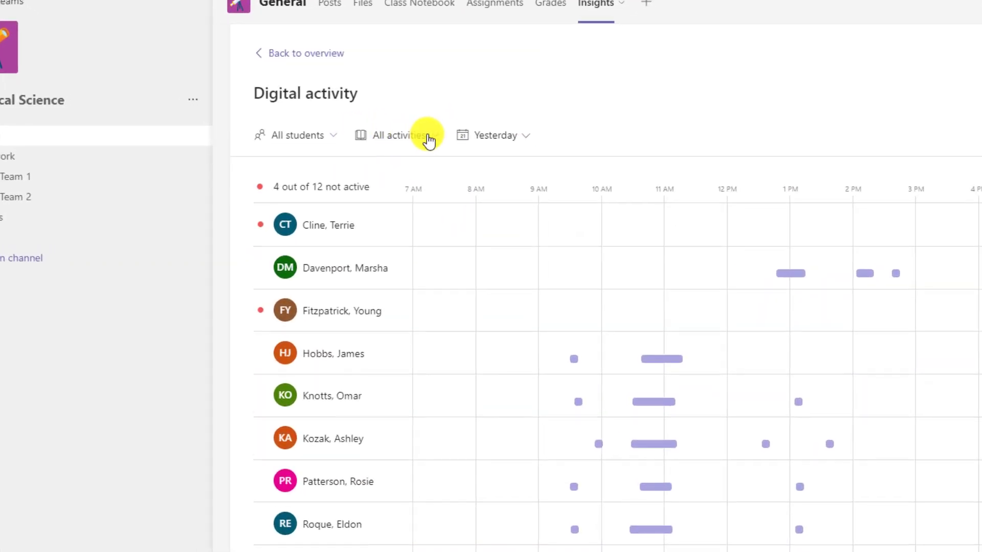
{"action": "left_click", "coordinate": [428, 142]}
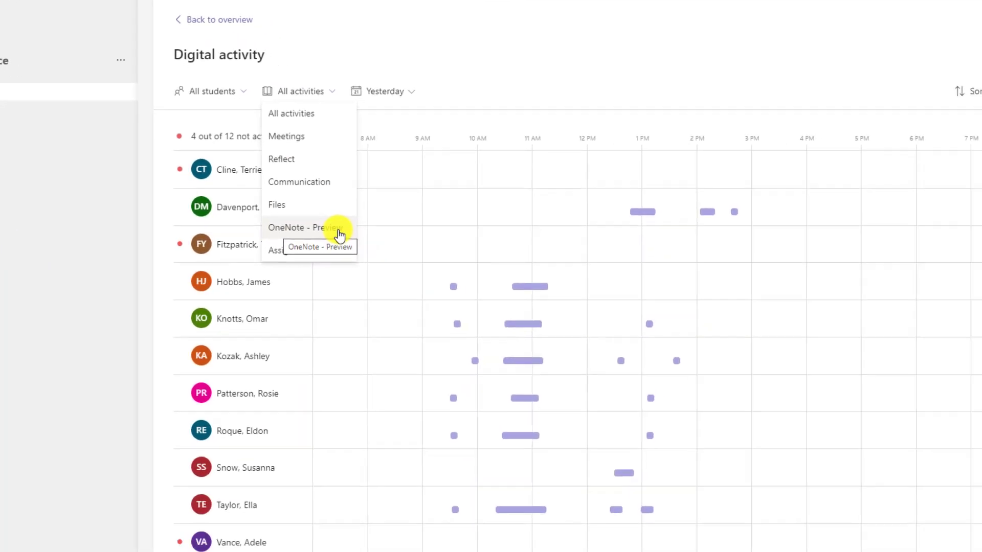
{"action": "left_click", "coordinate": [338, 232]}
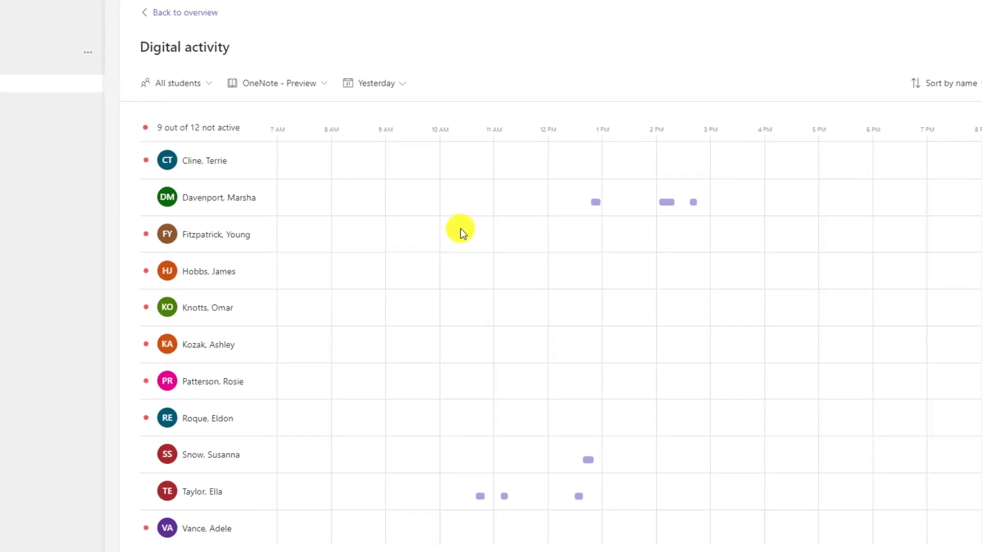
- Examine which Class Notebook pages individual students edited in the filtered digital activity timeline
{"action": "mouse_move", "coordinate": [533, 238]}
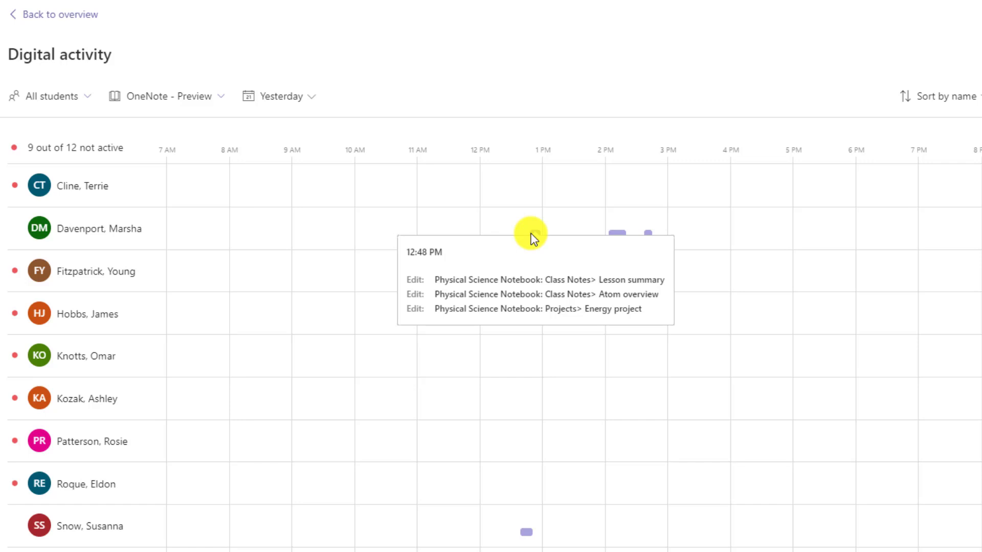
{"action": "mouse_move", "coordinate": [621, 234]}
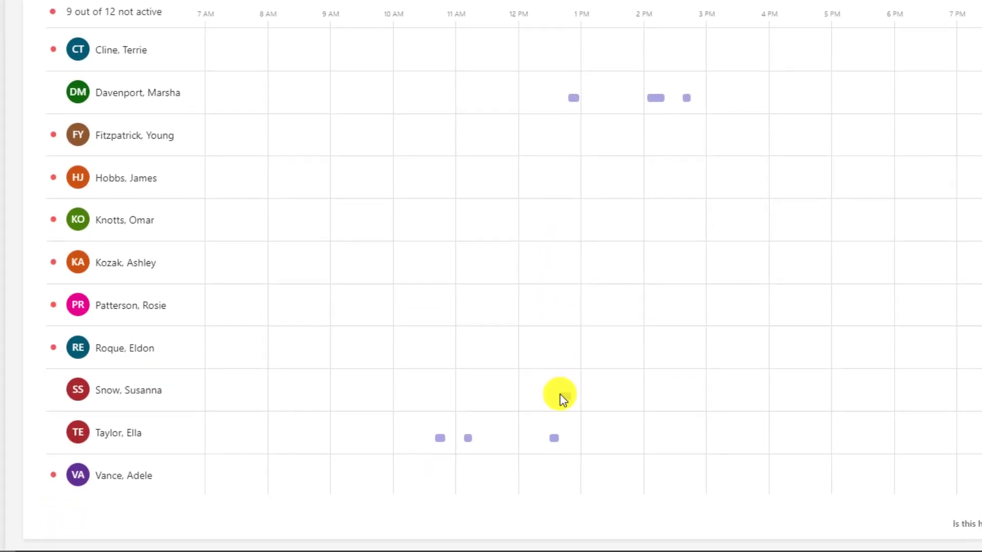
{"action": "mouse_move", "coordinate": [566, 398]}
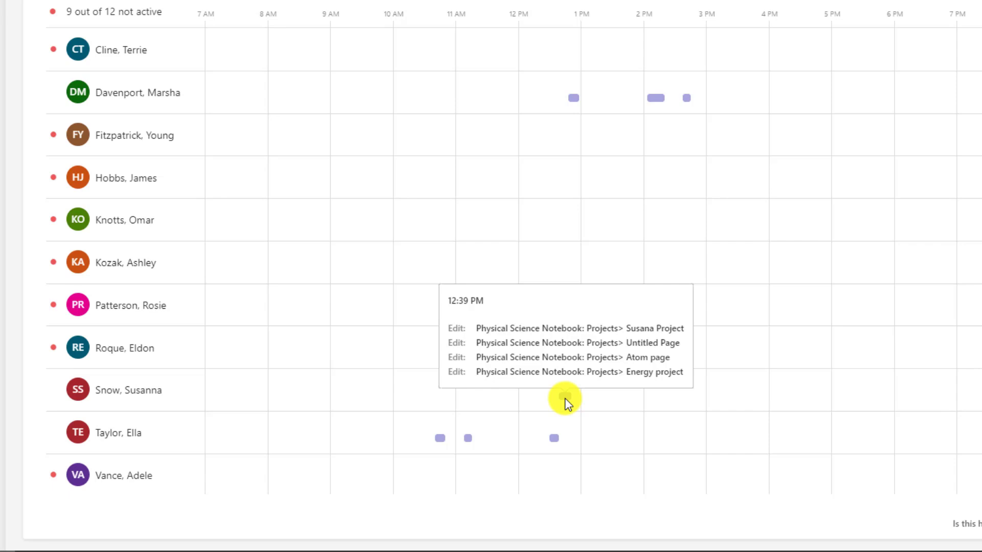
{"action": "mouse_move", "coordinate": [554, 439]}
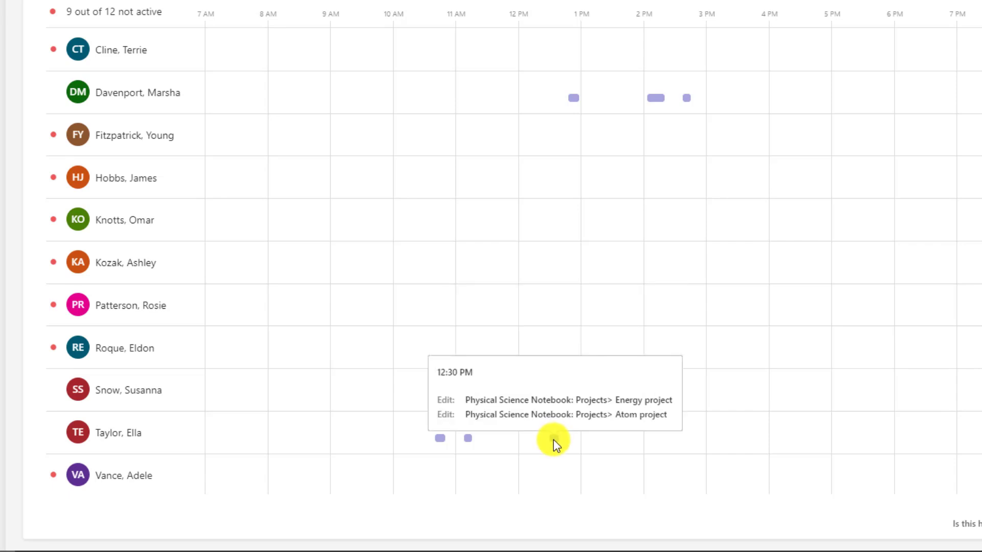
{"action": "mouse_move", "coordinate": [466, 439]}
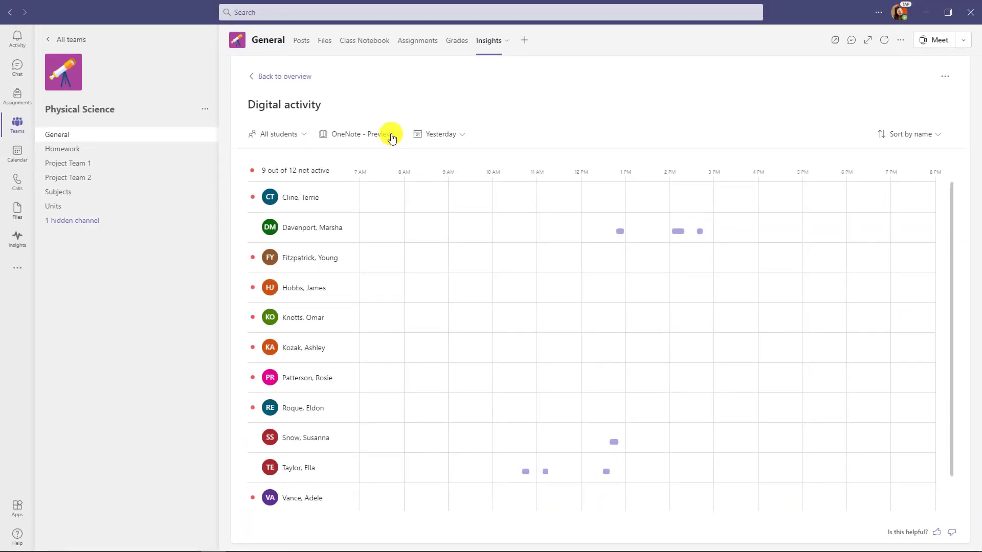
{"action": "left_click", "coordinate": [392, 137]}
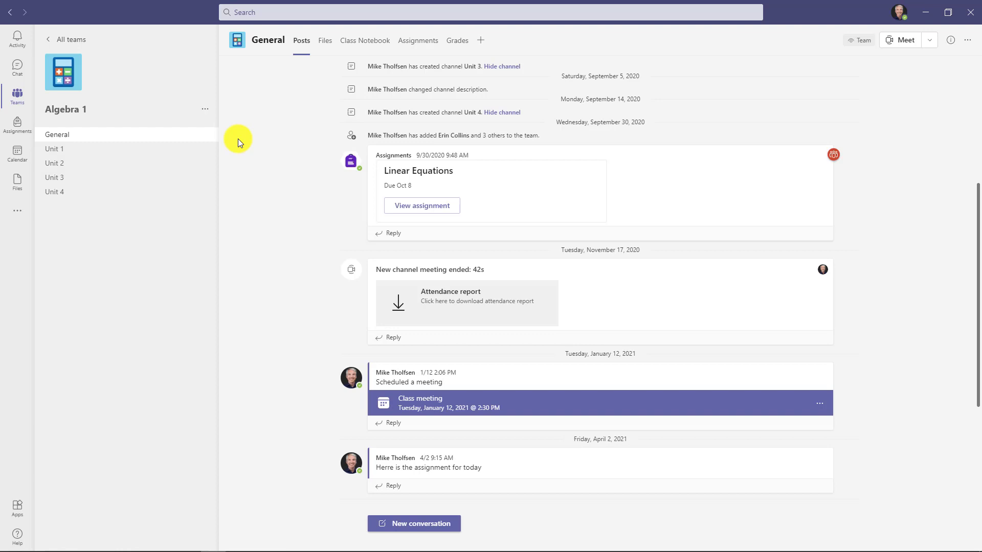
- Create an Algebra 1 assignment titled "History of Algebra" with the instructions "Please read this history of Algebra" and 10 points
{"action": "left_click", "coordinate": [416, 41]}
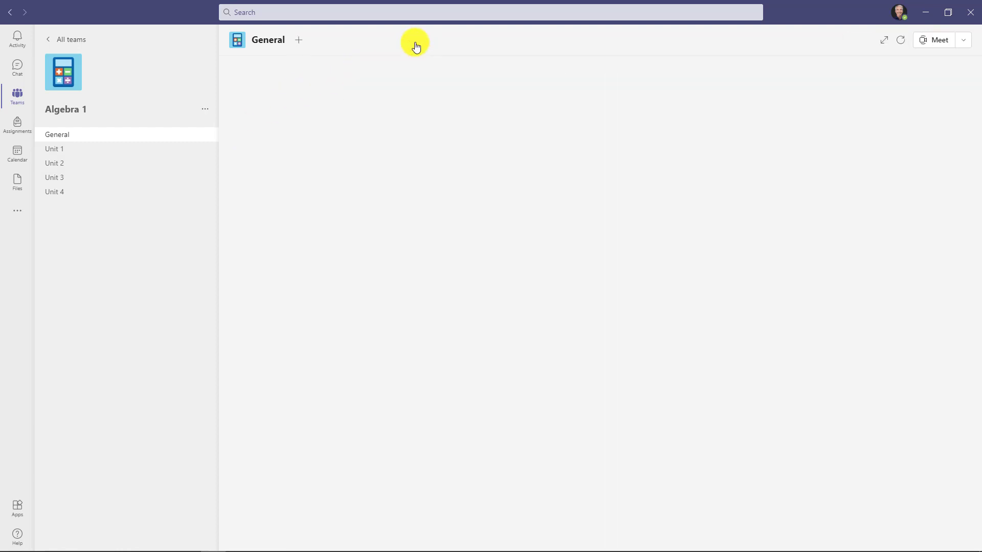
{"action": "left_click", "coordinate": [254, 188]}
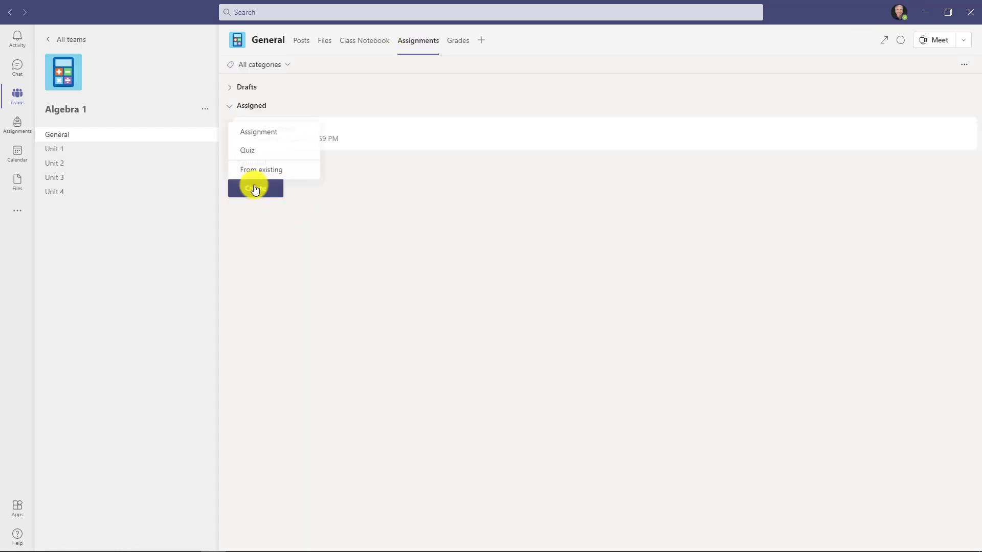
{"action": "left_click", "coordinate": [271, 140]}
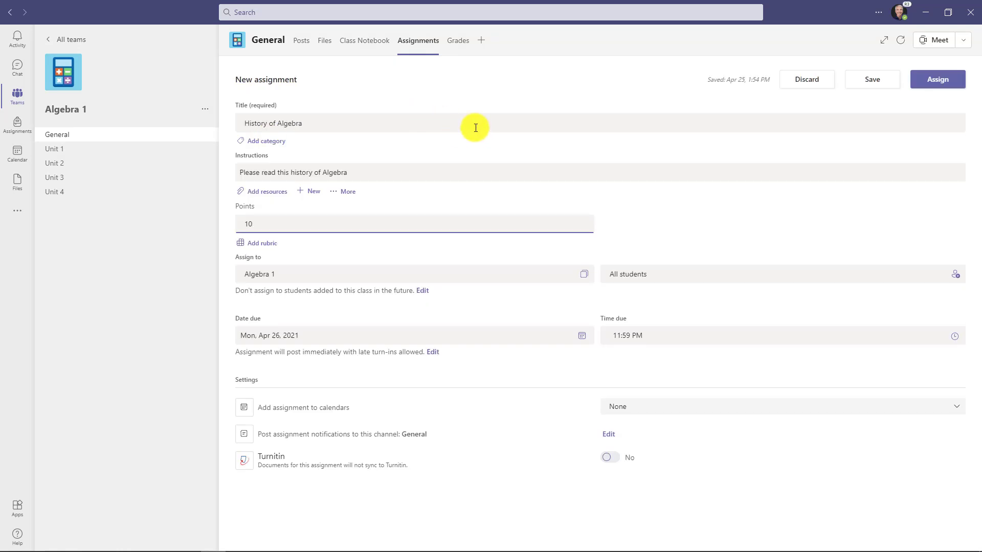
- Attach the Algebra History page from the Readings section of the Class Notebook's _Content Library as an assignment resource
{"action": "left_click", "coordinate": [270, 194]}
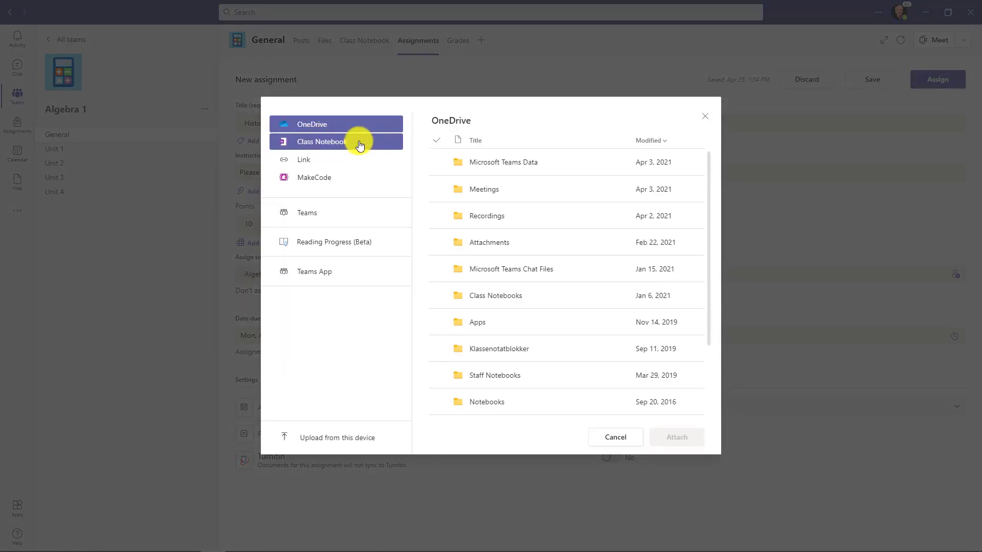
{"action": "left_click", "coordinate": [359, 144]}
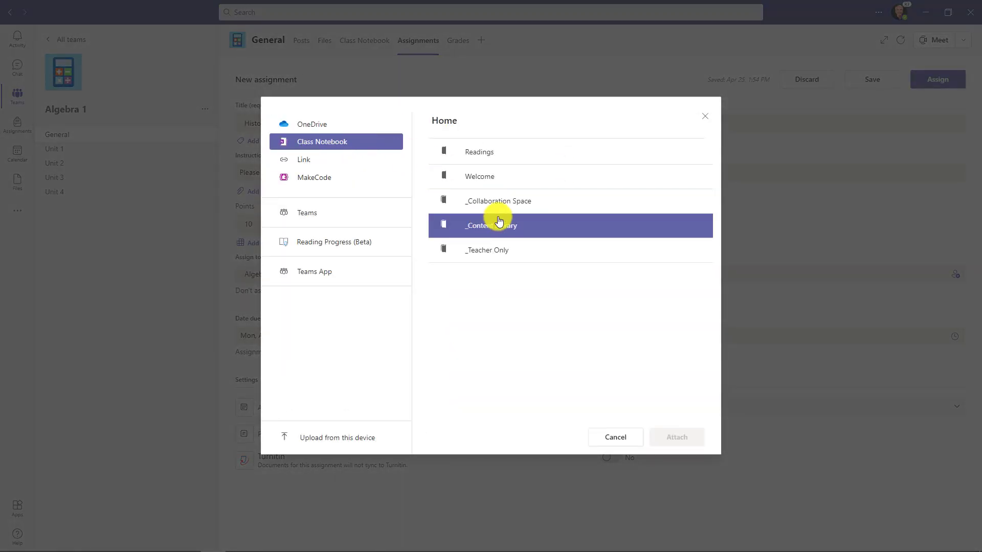
{"action": "left_click", "coordinate": [533, 231]}
{"action": "left_click", "coordinate": [520, 153]}
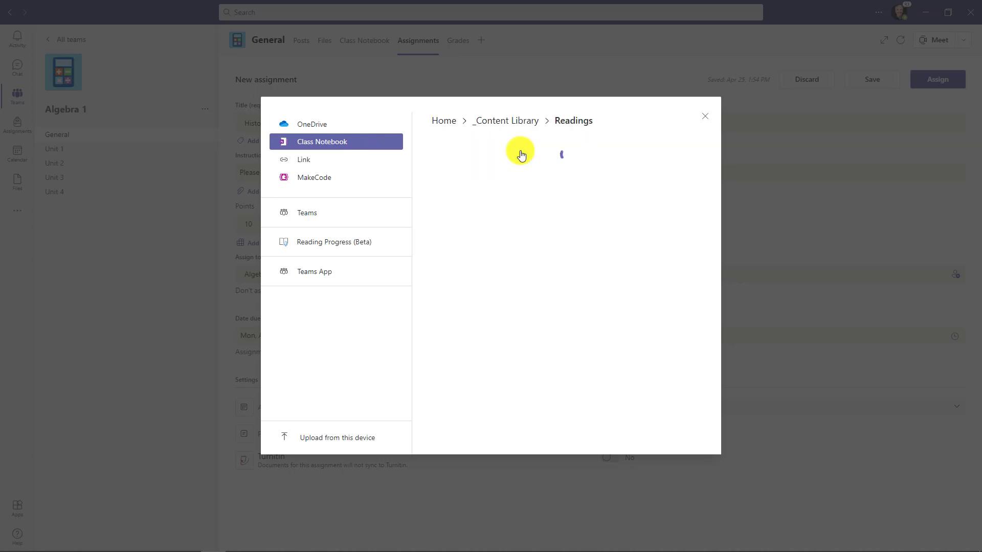
{"action": "left_click", "coordinate": [540, 152]}
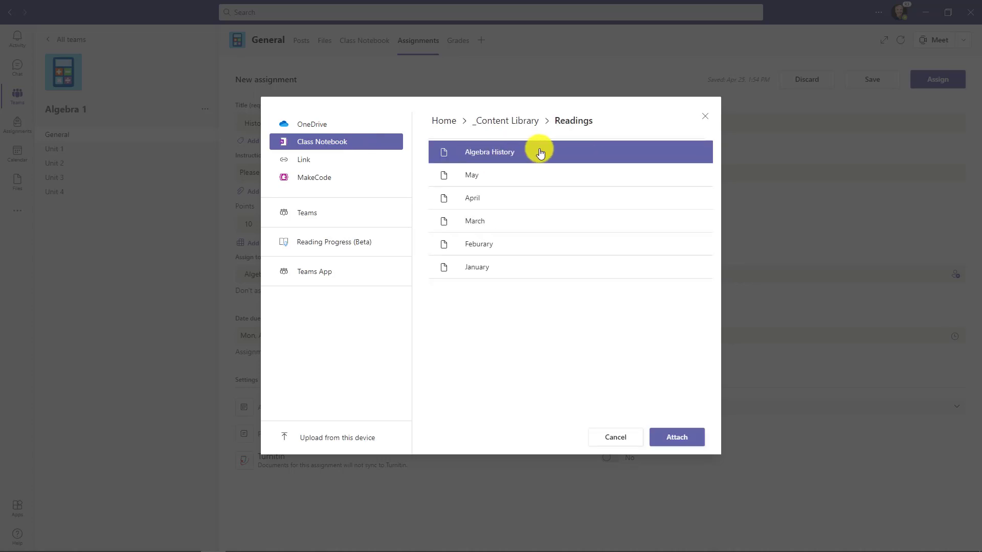
{"action": "left_click", "coordinate": [677, 437]}
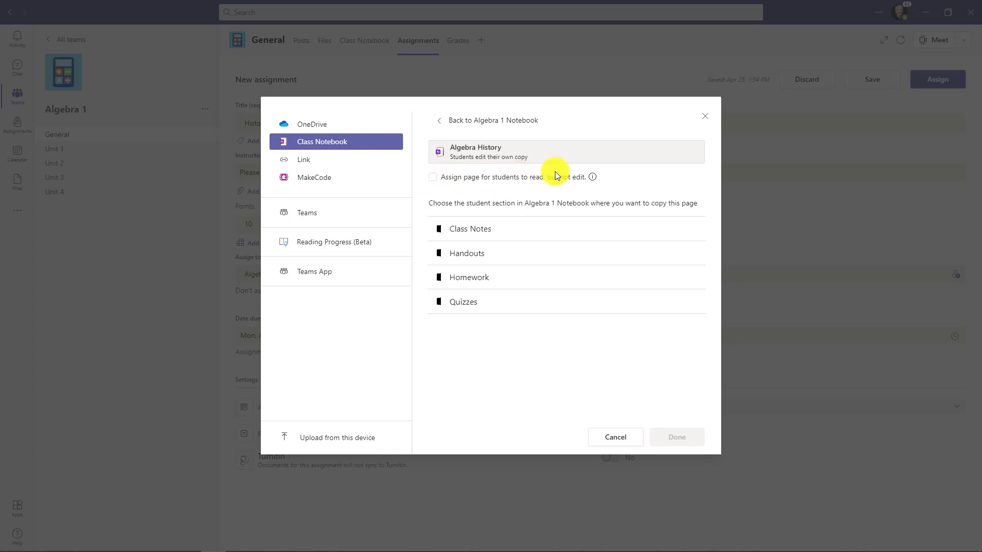
- Set the Algebra History page for students to read but not edit, and assign the History of Algebra assignment
{"action": "mouse_move", "coordinate": [591, 179]}
{"action": "left_click", "coordinate": [433, 179]}
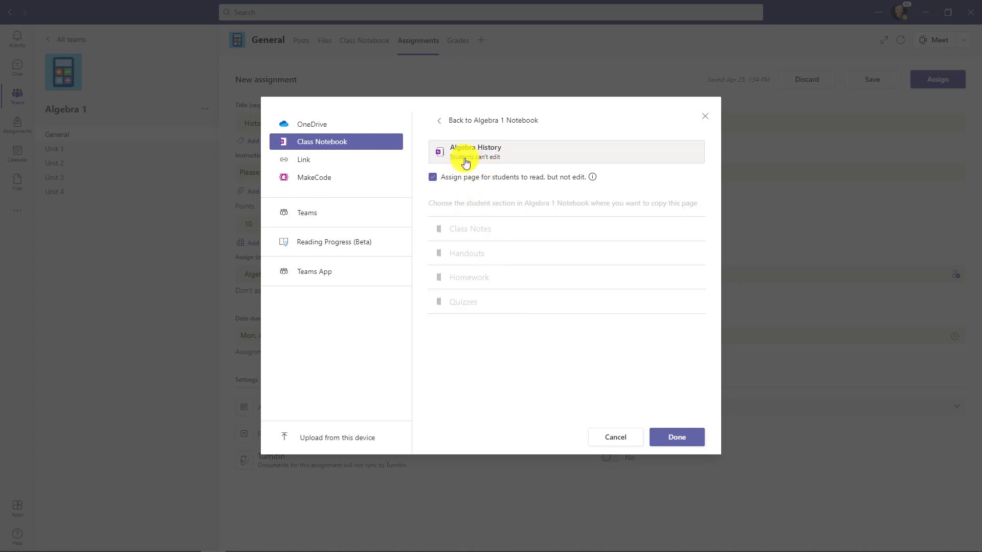
{"action": "left_click", "coordinate": [676, 437]}
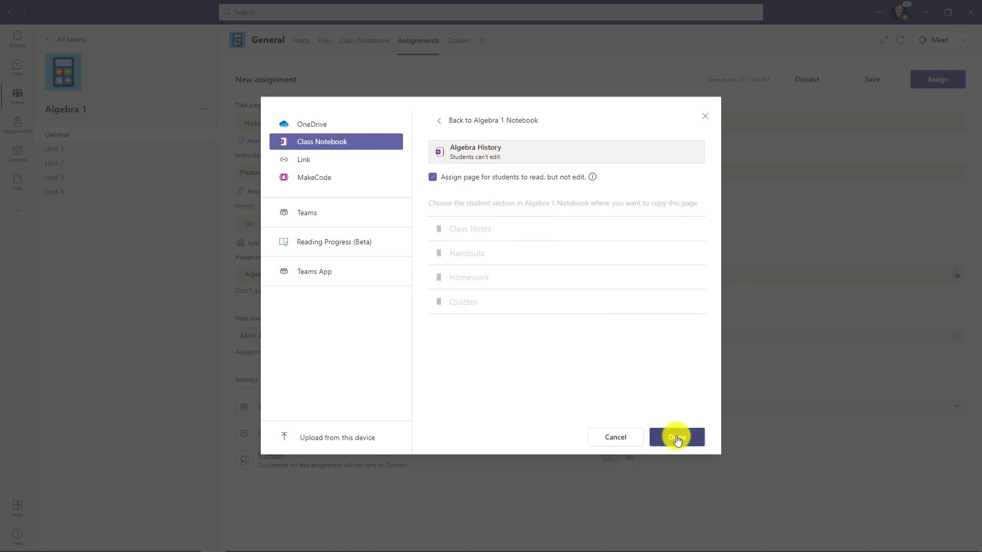
{"action": "left_click", "coordinate": [929, 82]}
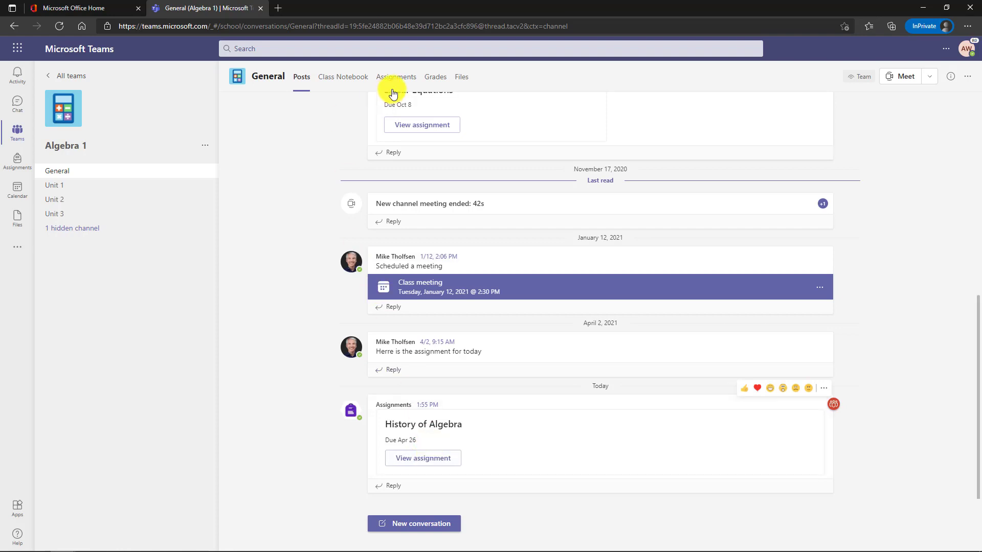
- As the student, open the History of Algebra assignment, view its Algebra History reference page, and return to the assignment
{"action": "left_click", "coordinate": [412, 80]}
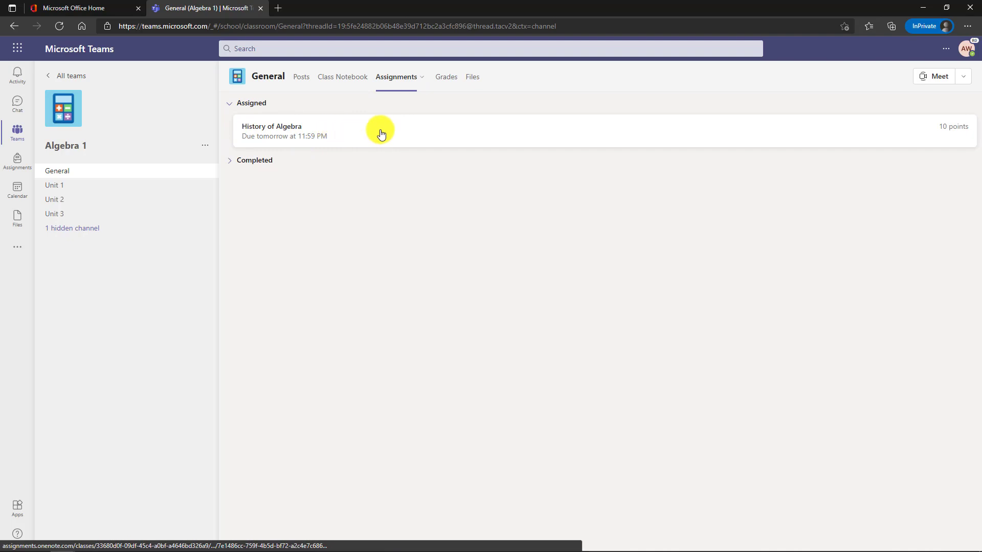
{"action": "left_click", "coordinate": [399, 134]}
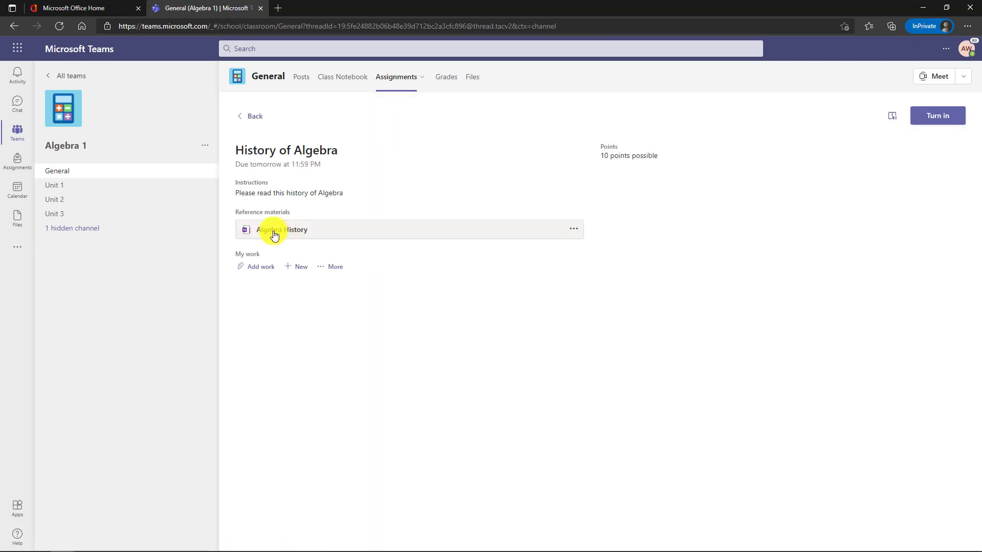
{"action": "left_click", "coordinate": [357, 236]}
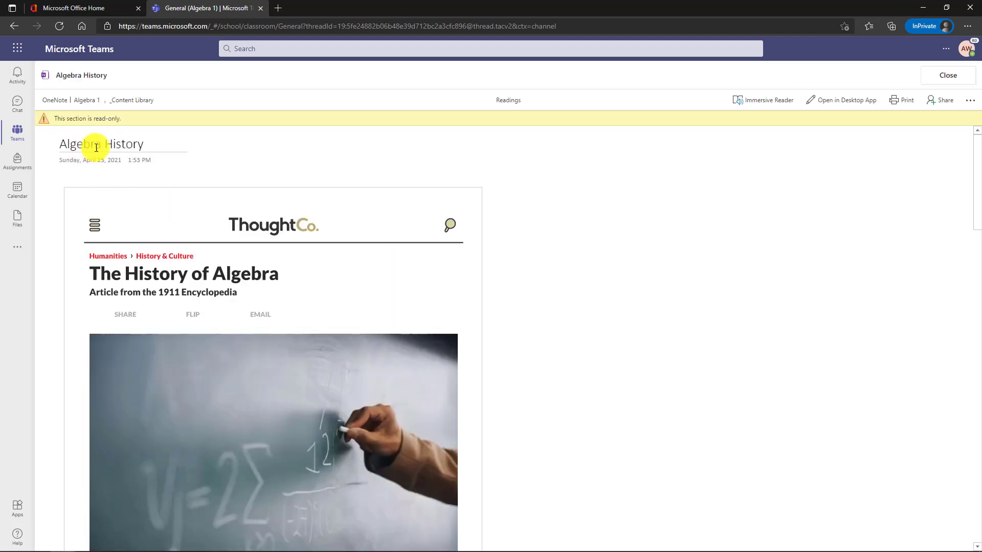
{"action": "scroll", "coordinate": [262, 259], "scroll_direction": "down", "scroll_amount": 15}
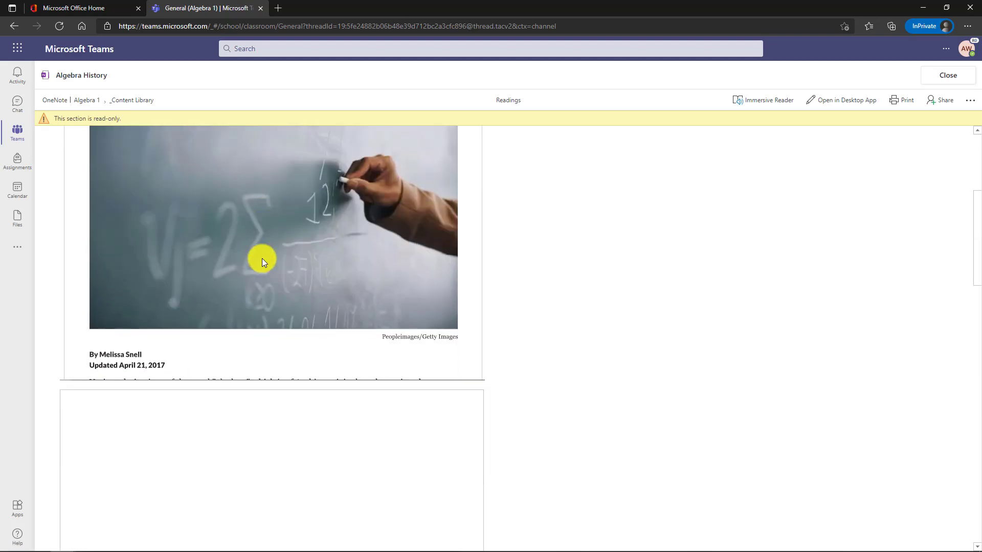
{"action": "scroll", "coordinate": [261, 259], "scroll_direction": "up", "scroll_amount": 15}
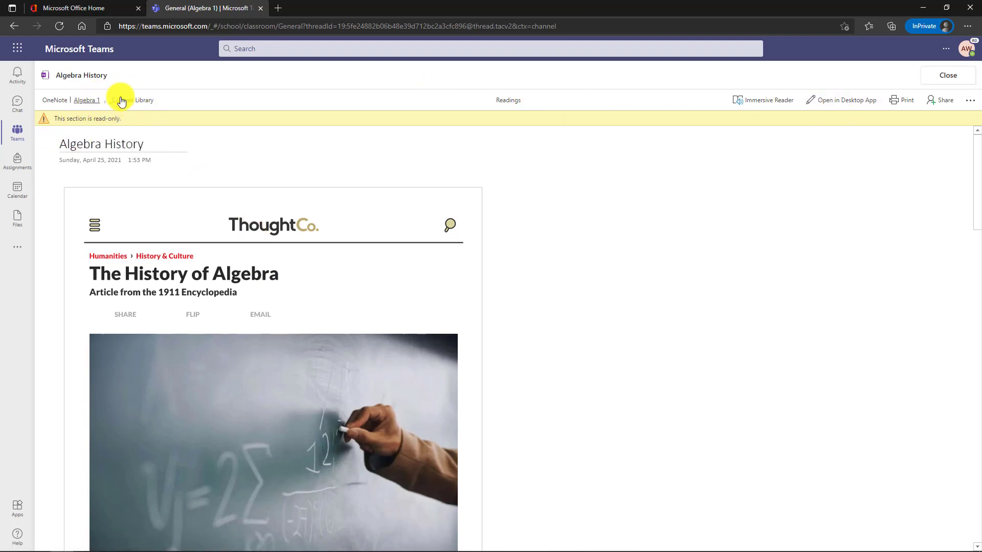
{"action": "key", "text": "alt+Left"}
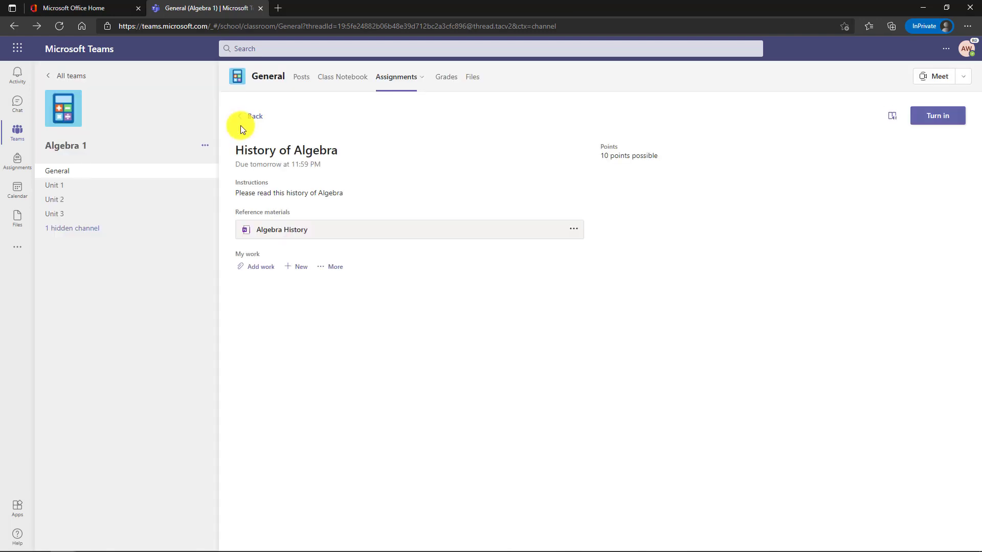
- Open the Class Notebook as the student and look through the Algebra History page in the _Content Library's Readings section
{"action": "left_click", "coordinate": [351, 77]}
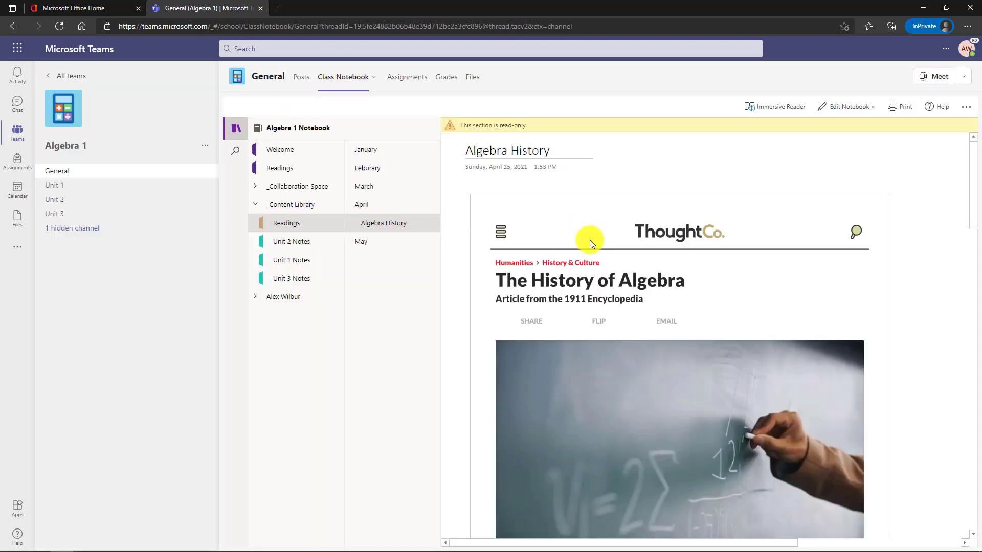
{"action": "scroll", "coordinate": [590, 240], "scroll_direction": "down", "scroll_amount": 10}
{"action": "scroll", "coordinate": [590, 242], "scroll_direction": "up", "scroll_amount": 10}
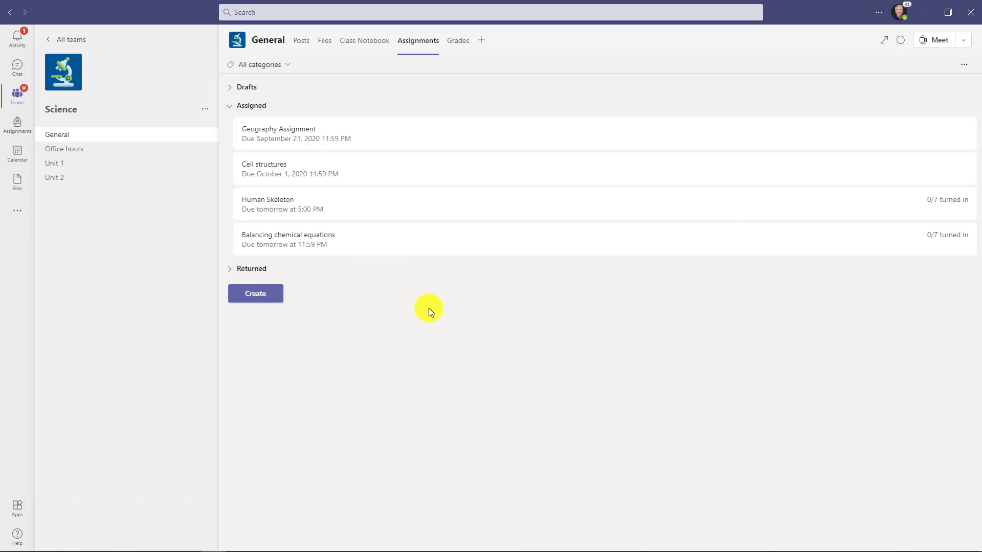
- Create a Biology lesson assignment asking students to read the attached hyperlink, and attach the msn.com article "Fascinating facts about the human body" as a link
{"action": "left_click", "coordinate": [256, 293]}
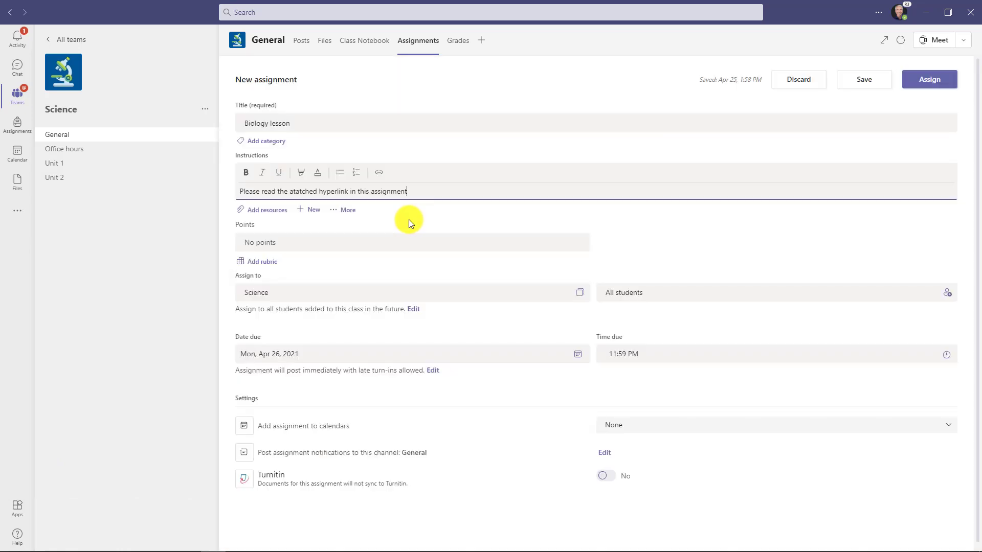
{"action": "left_click", "coordinate": [266, 210]}
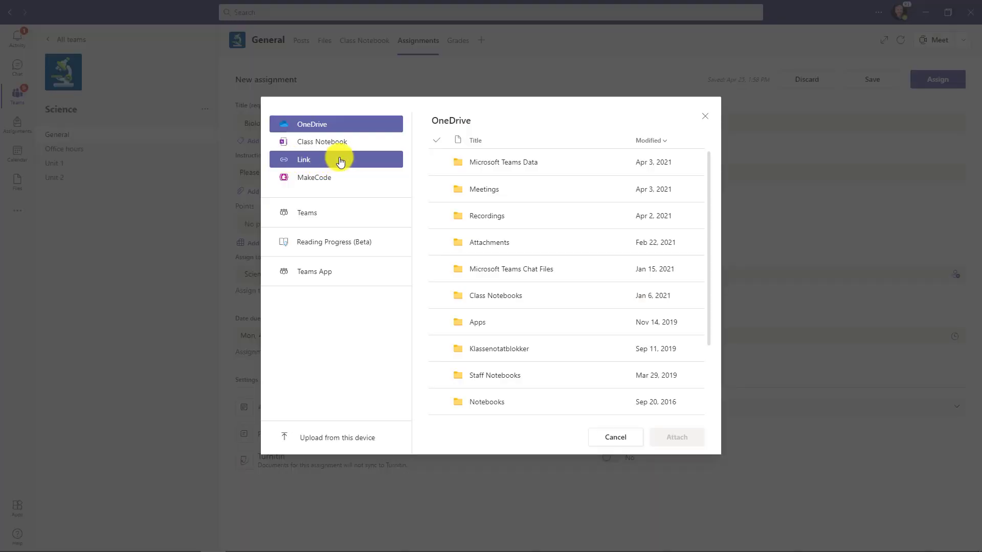
{"action": "left_click", "coordinate": [339, 160]}
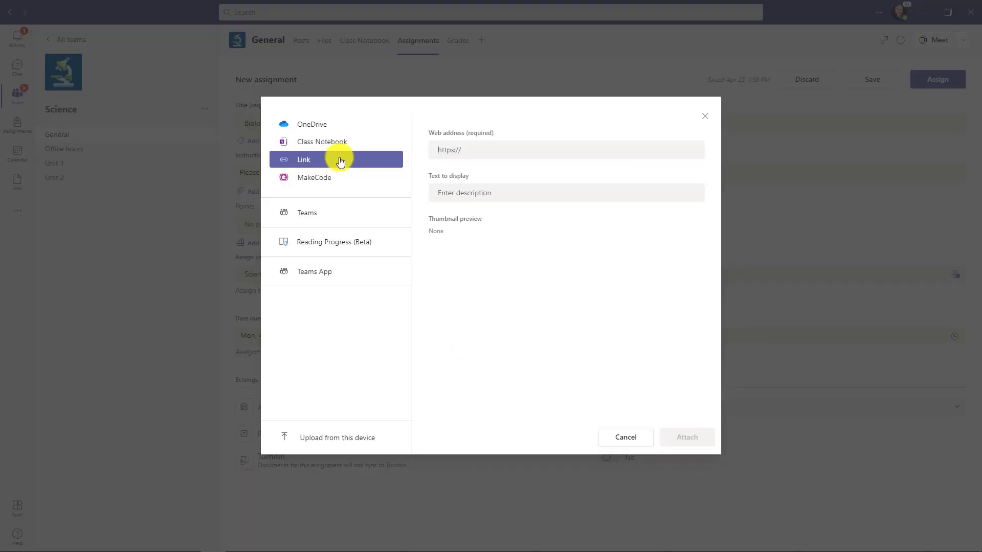
{"action": "left_click", "coordinate": [523, 156]}
{"action": "type", "text": "https://www.msn.com/en-us/health/medical/fascinating-facts-about-the-human-body/ar-AAxFBr1"}
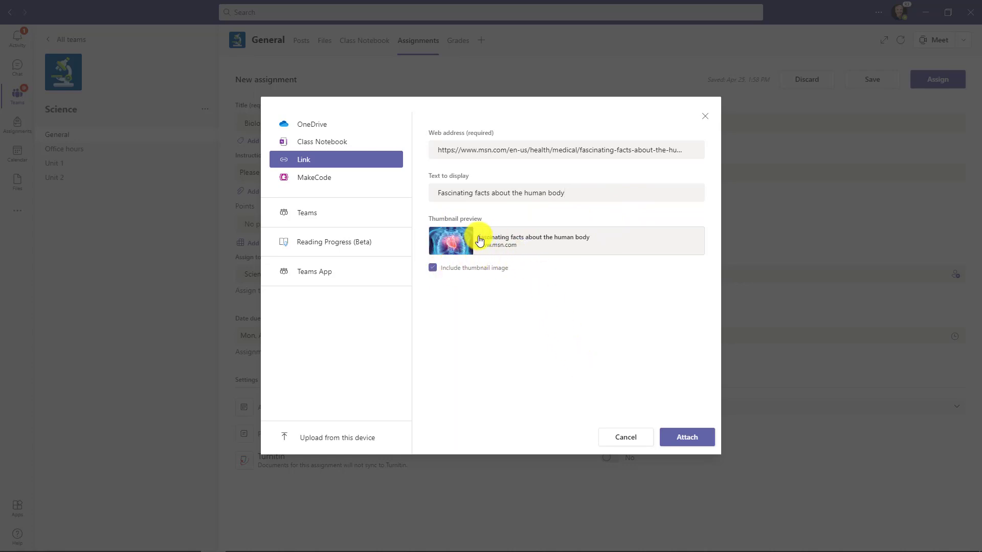
{"action": "left_click", "coordinate": [688, 436]}
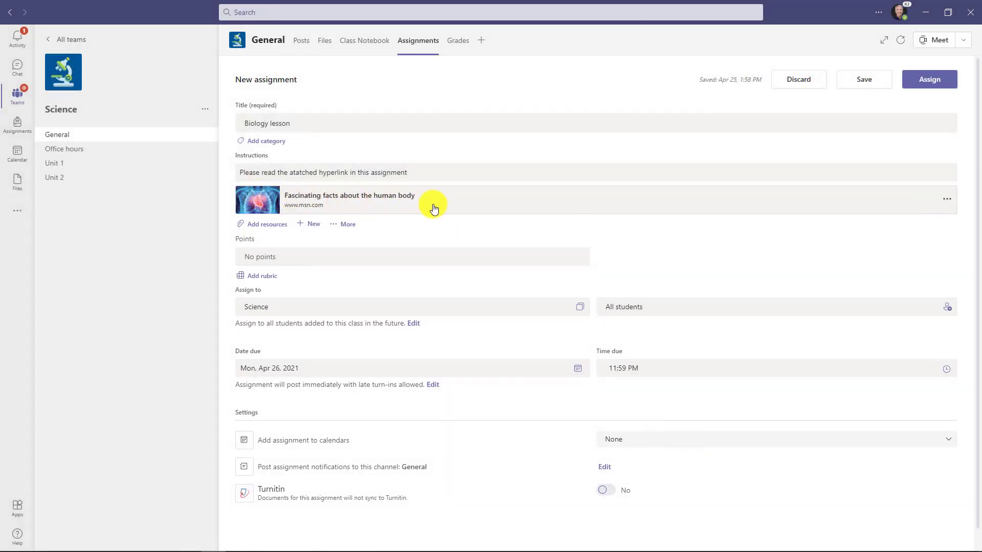
- Assign the Biology lesson, and as the student open its "Fascinating facts about the human body" reference link
{"action": "left_click", "coordinate": [929, 78]}
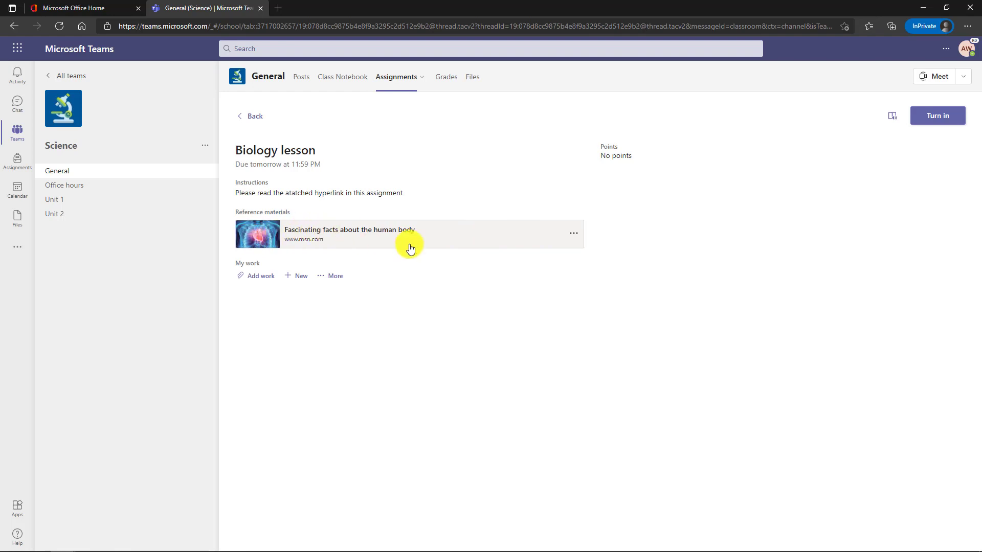
{"action": "left_click", "coordinate": [254, 238]}
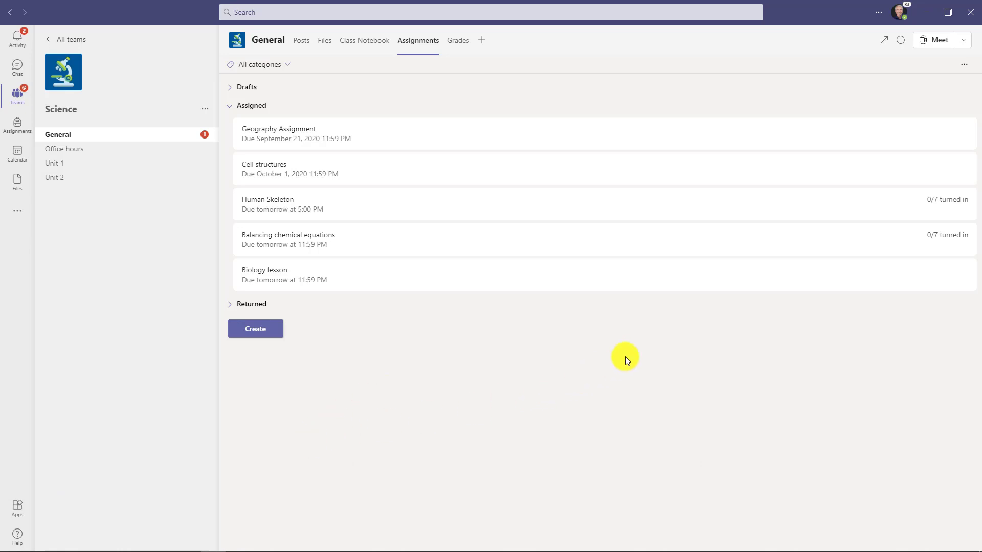
- Open the Science team's assignment settings and switch the weekly parent/guardian email off and back on
{"action": "left_click", "coordinate": [965, 68]}
{"action": "left_click", "coordinate": [899, 83]}
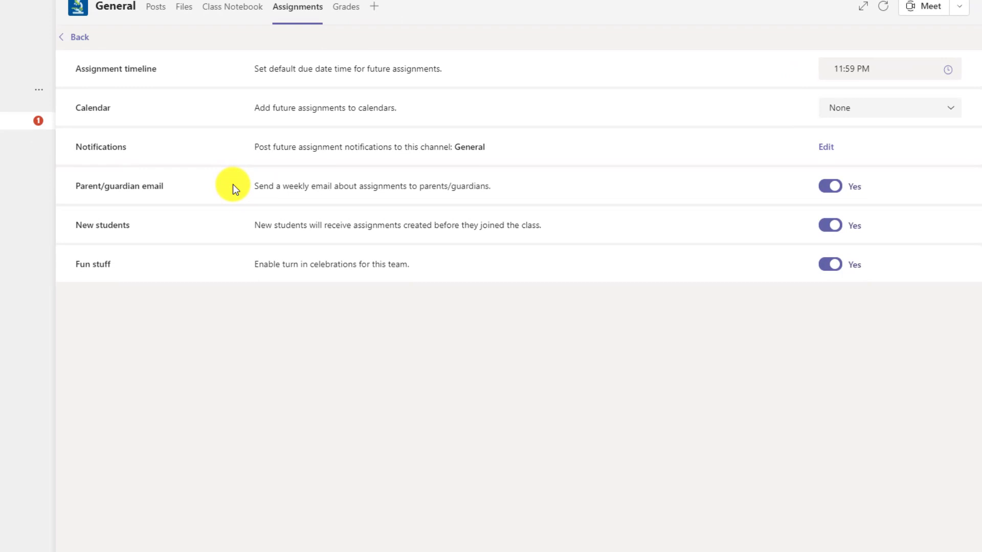
{"action": "left_click", "coordinate": [829, 187]}
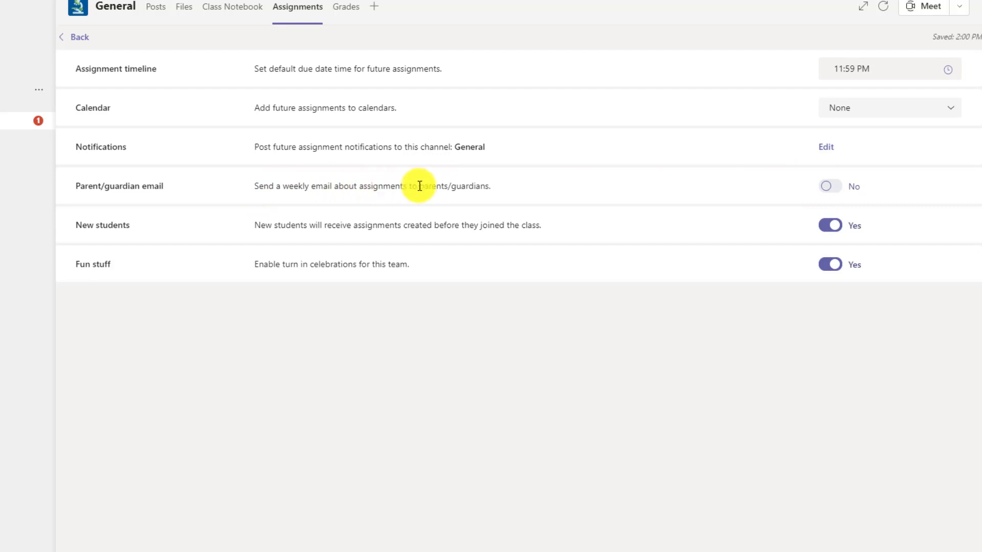
{"action": "left_click", "coordinate": [831, 188]}
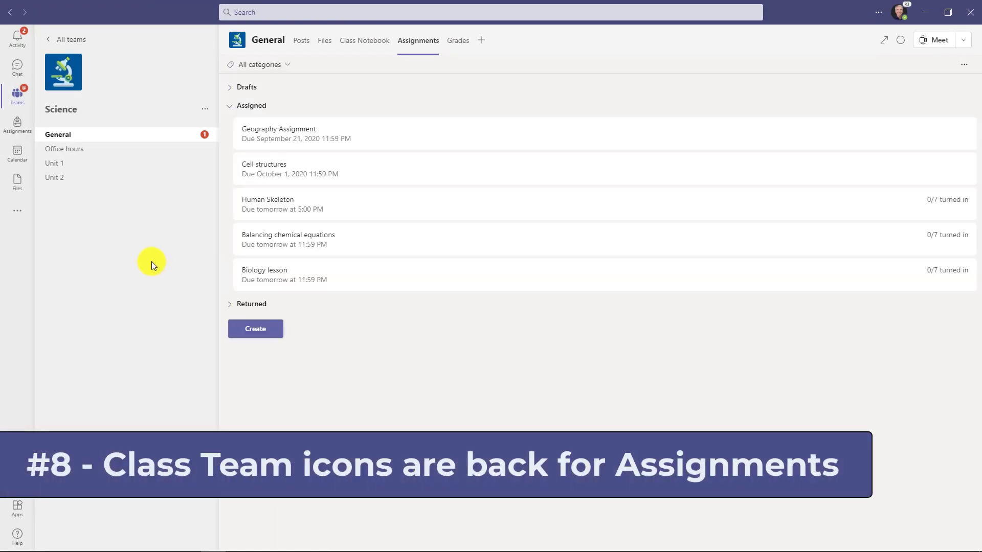
- Open the assignments overview for all classes and look through the class team icons in the Assigned list
{"action": "left_click", "coordinate": [17, 124]}
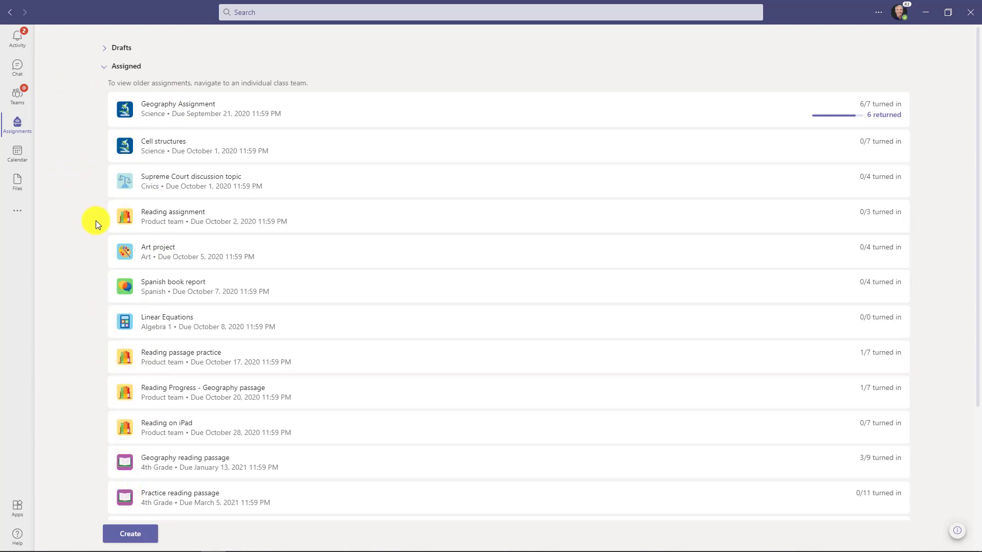
{"action": "scroll", "coordinate": [158, 266], "scroll_direction": "down", "scroll_amount": 3}
{"action": "scroll", "coordinate": [158, 269], "scroll_direction": "up", "scroll_amount": 3}
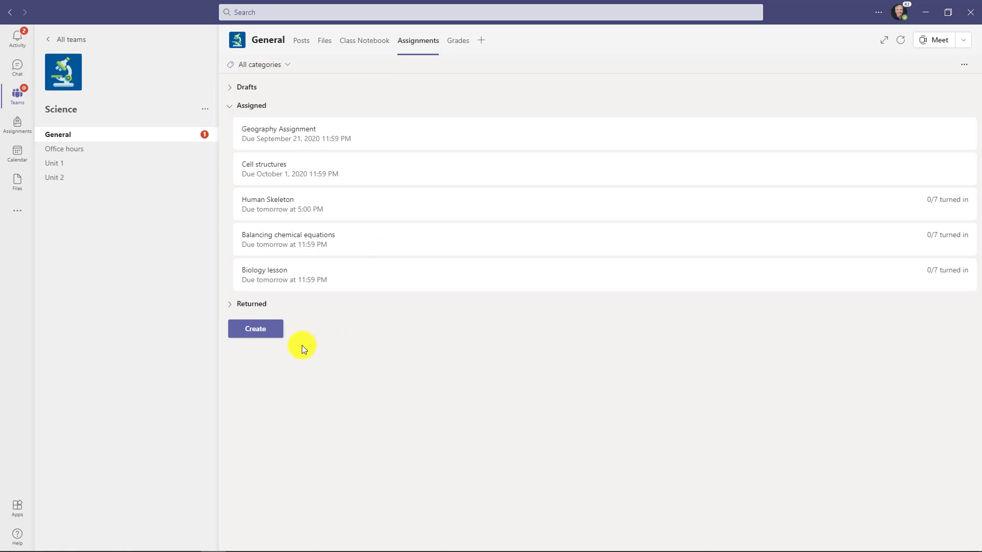
- Start a new assignment in the Science team, browse the OneDrive files for its resources, and choose to upload a file from the device instead
{"action": "left_click", "coordinate": [245, 332]}
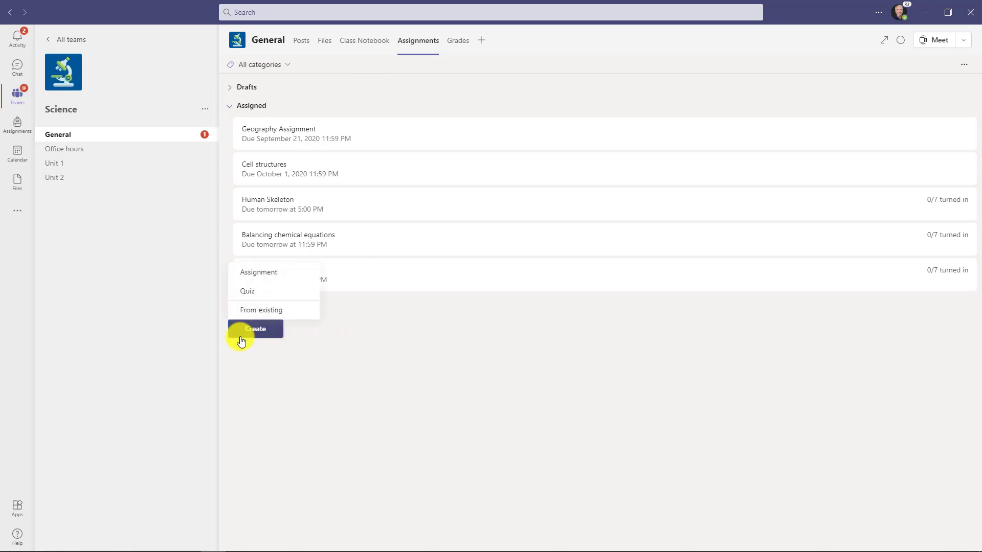
{"action": "left_click", "coordinate": [300, 273]}
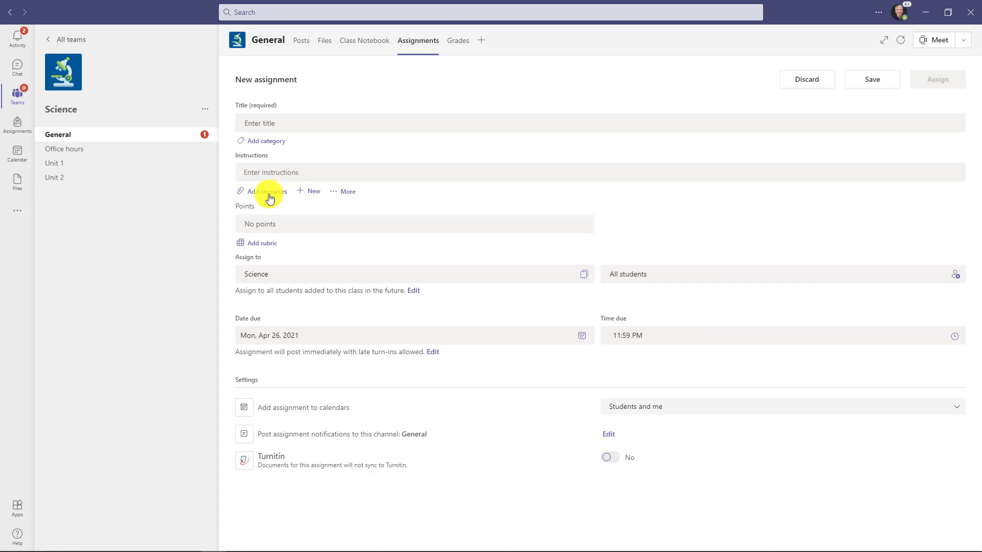
{"action": "left_click", "coordinate": [270, 197]}
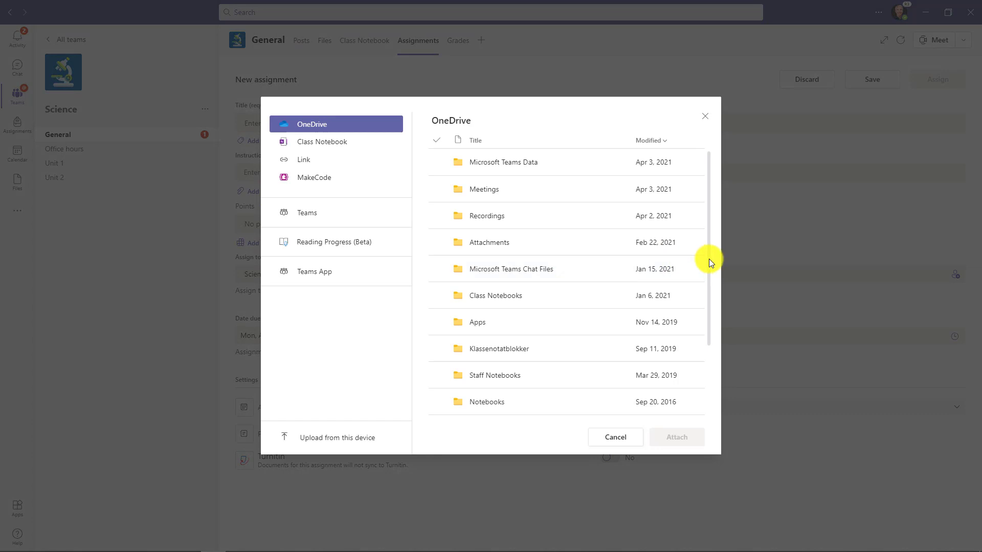
{"action": "left_click_drag", "start_coordinate": [708, 258], "coordinate": [726, 349]}
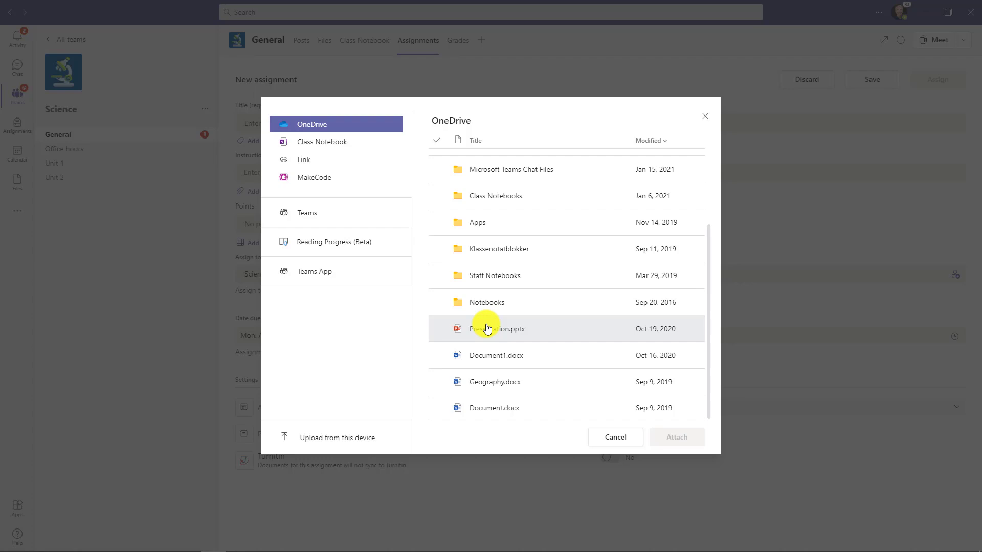
{"action": "left_click", "coordinate": [331, 444]}
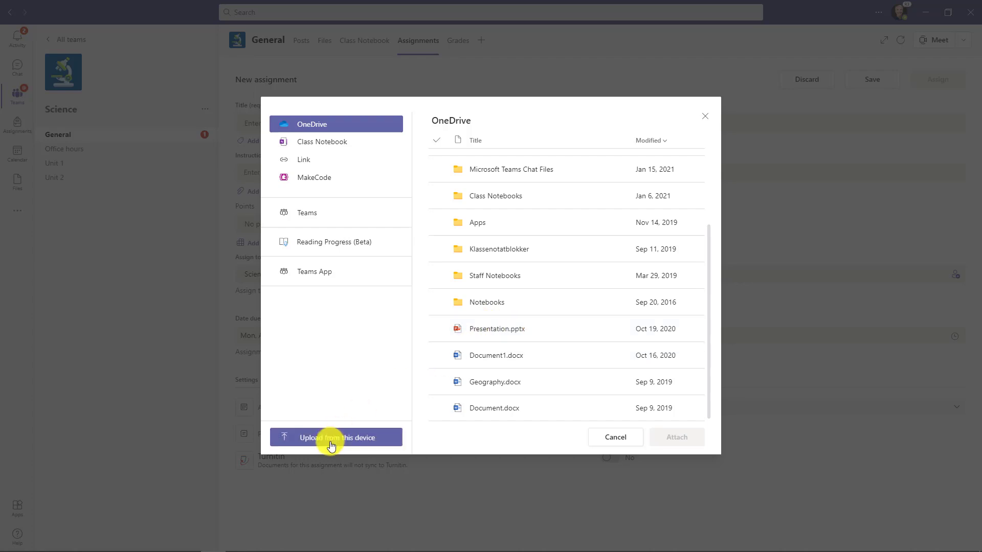